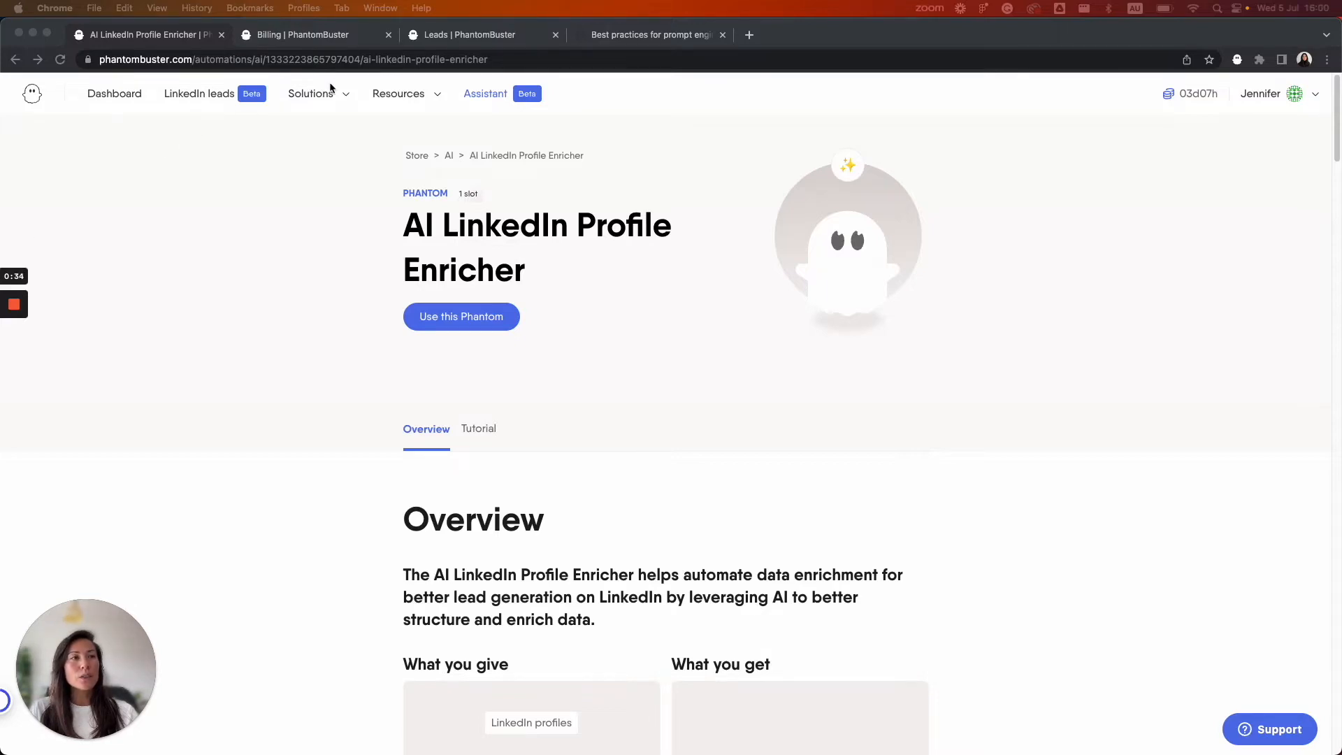
- Check the AI credits offered by the billing plans and start setting up the AI LinkedIn Profile Enricher phantom
click(326, 38)
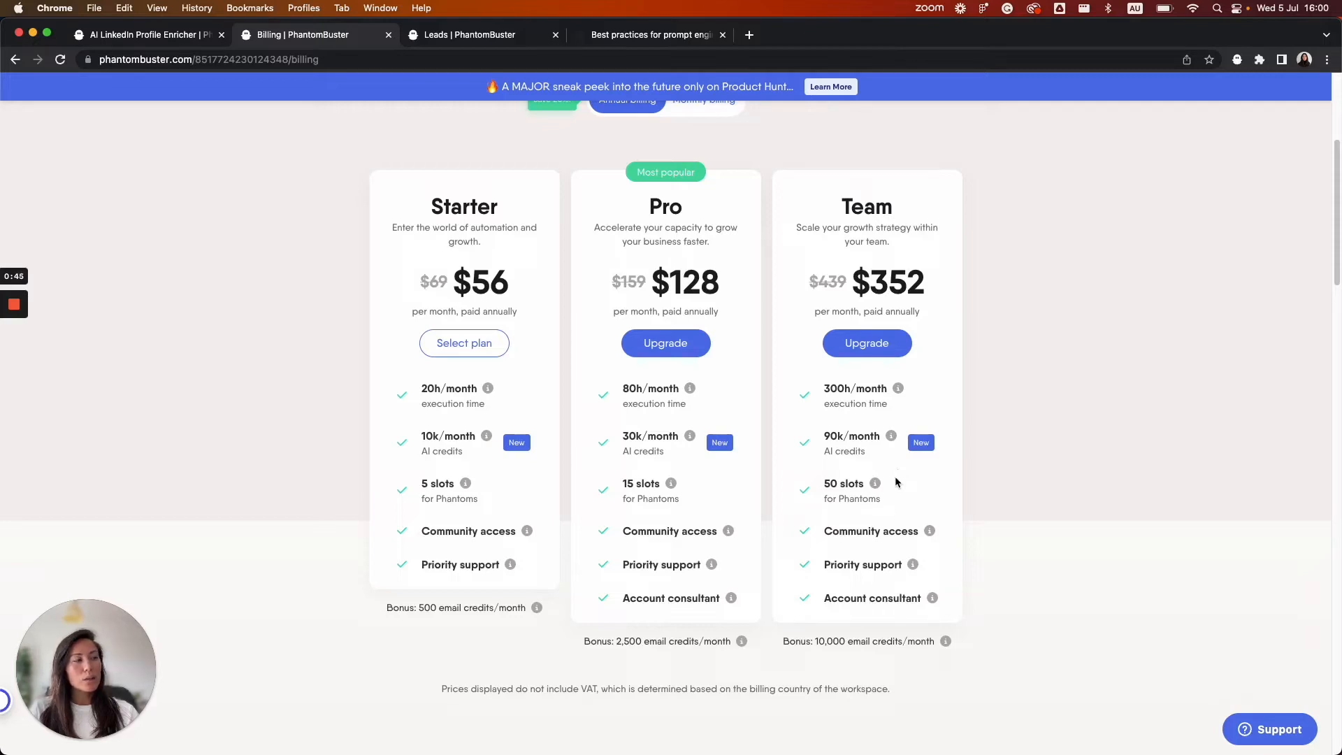
click(160, 36)
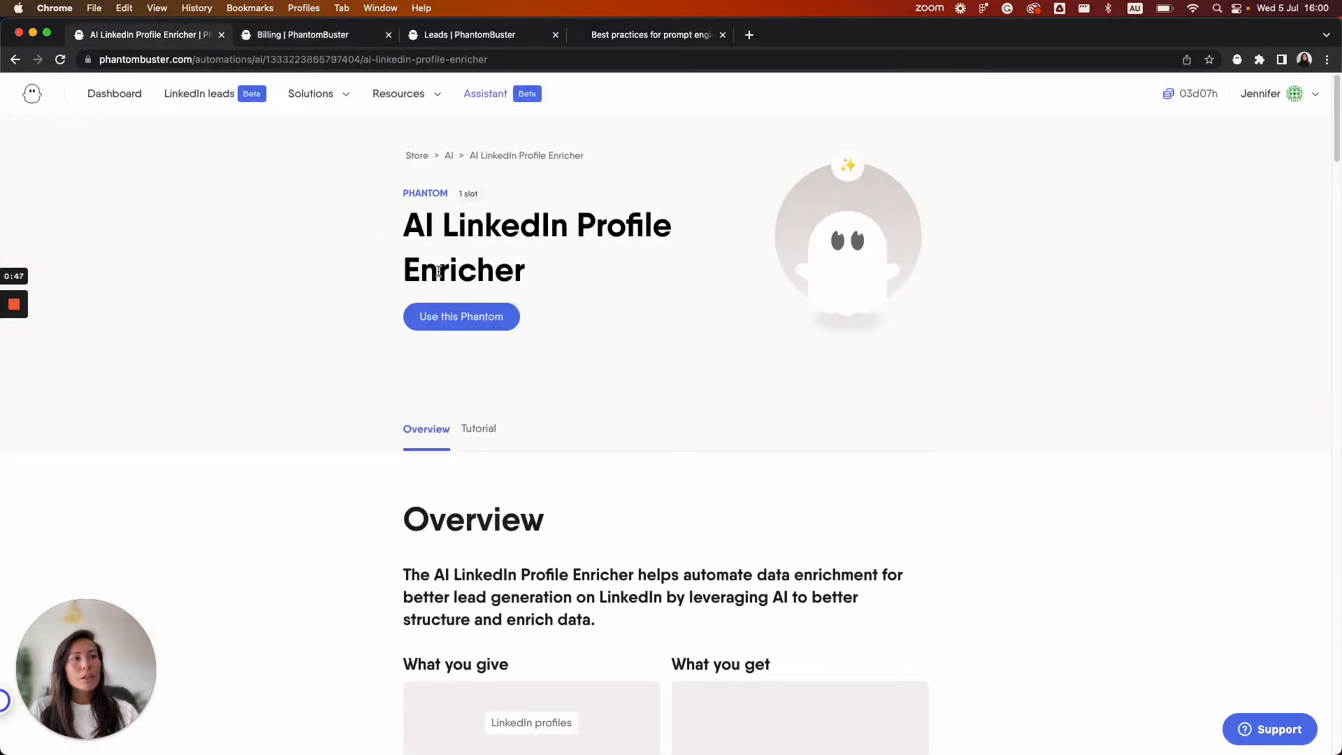
click(479, 322)
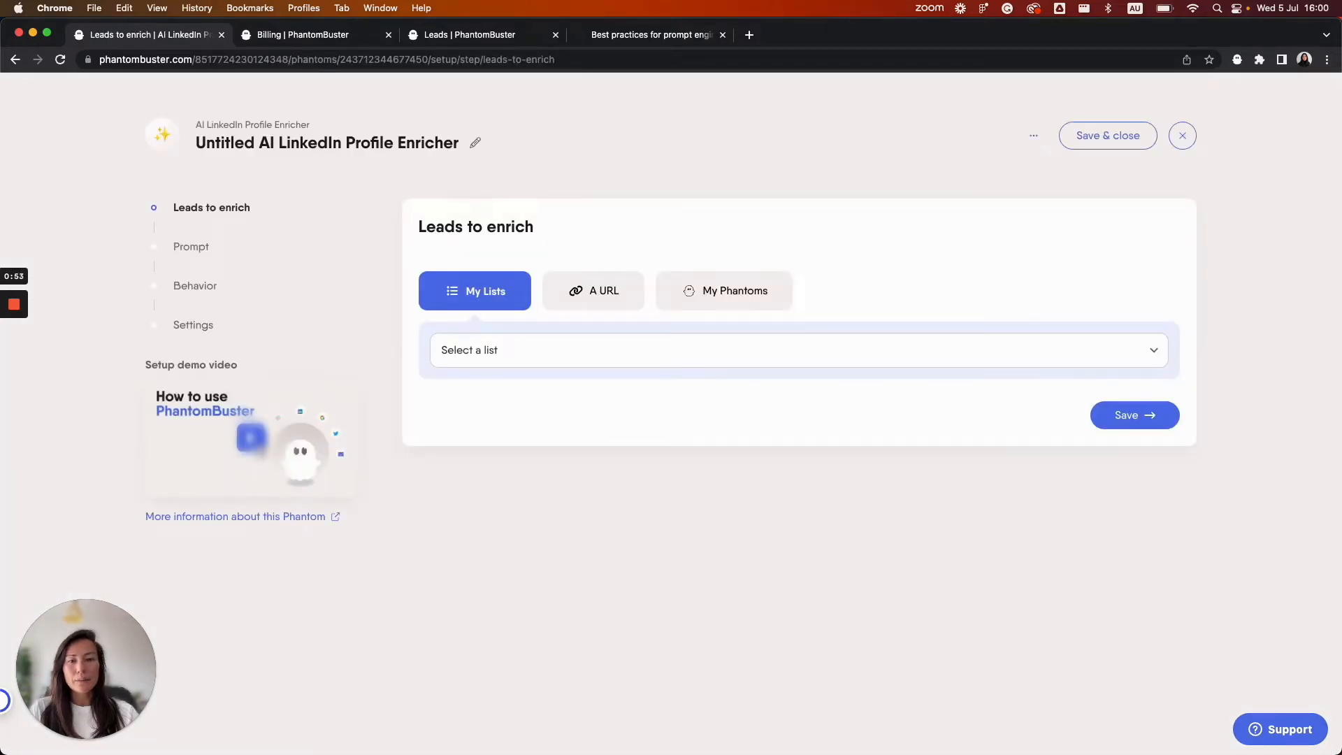
- Look over the available lead sources and select the PhantomBuster list from My Lists as the leads to enrich
click(485, 359)
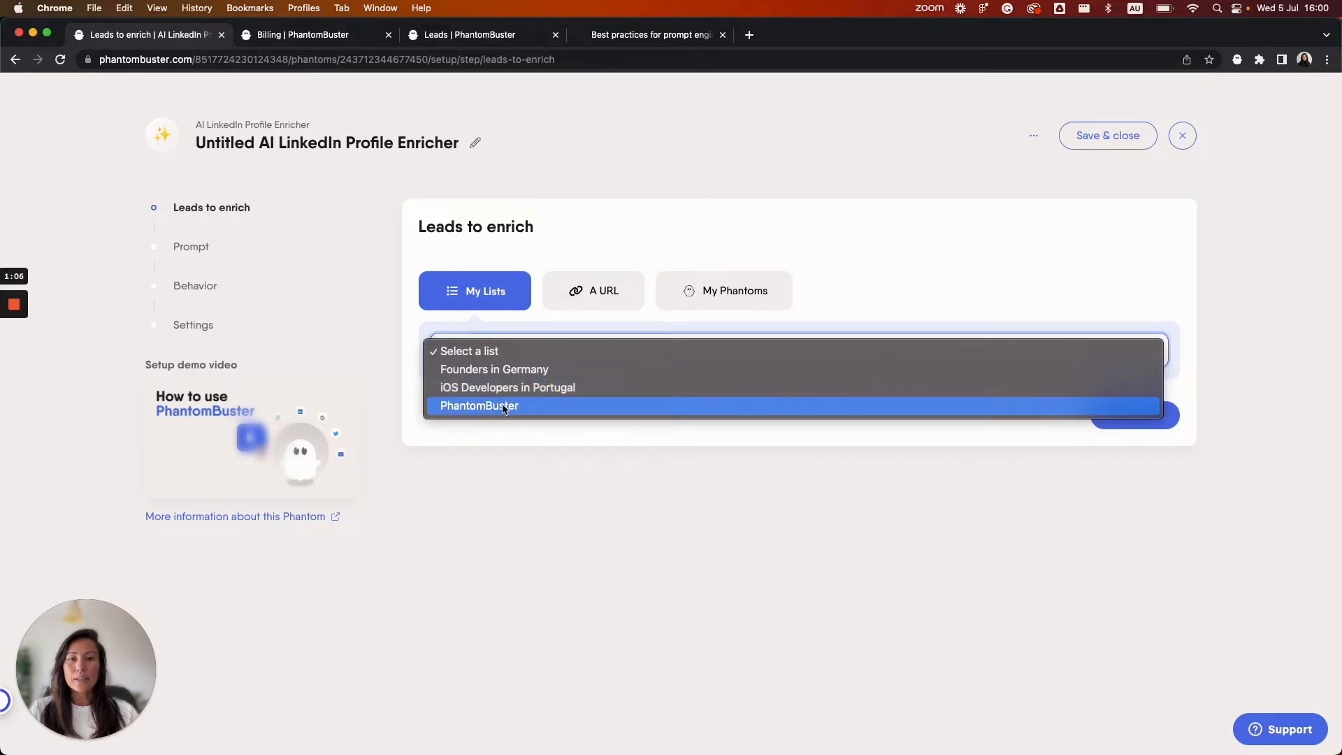
click(603, 289)
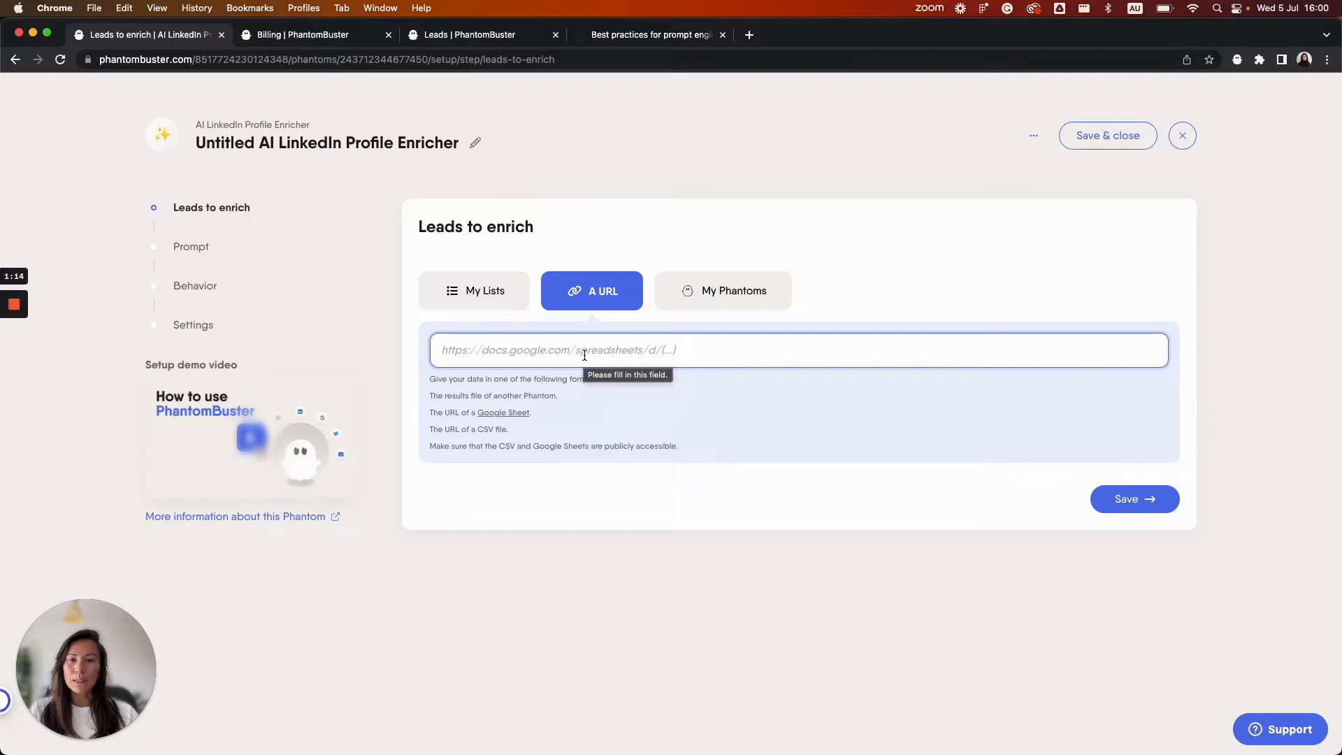
click(698, 292)
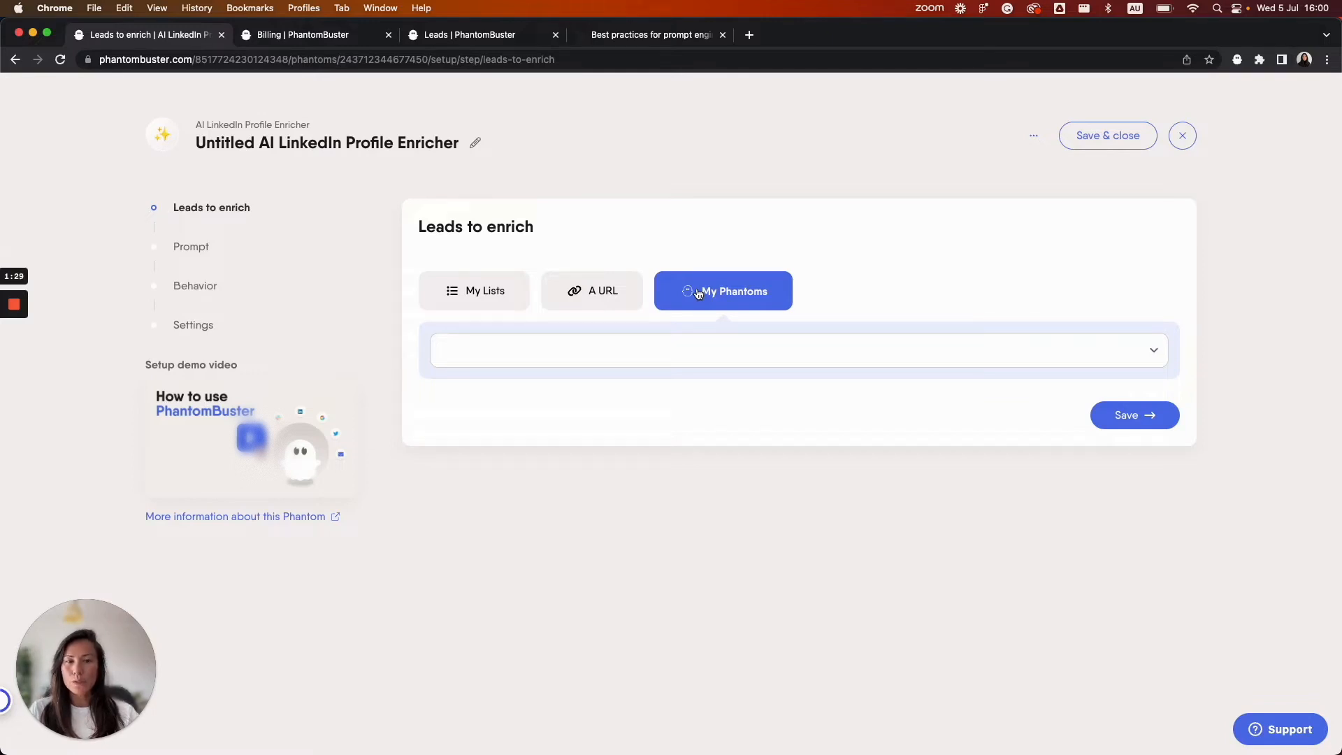
click(488, 289)
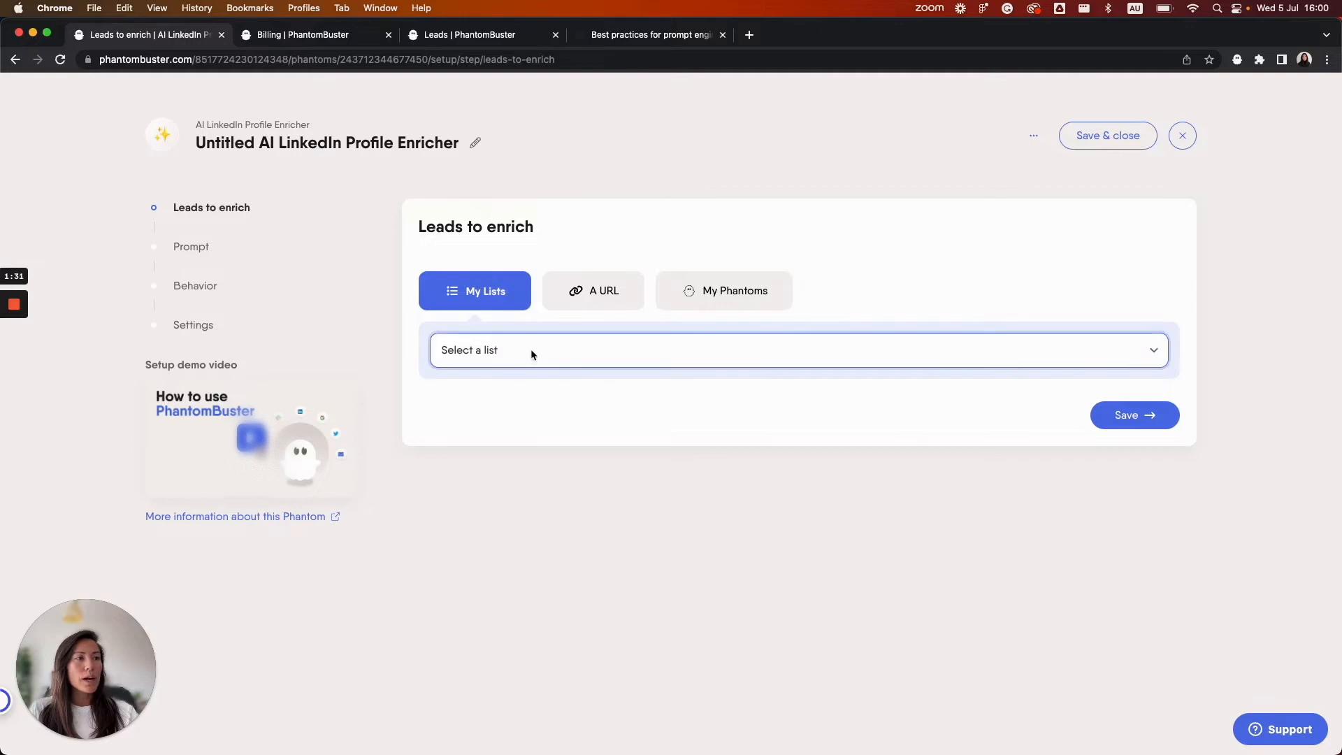
click(531, 353)
click(527, 406)
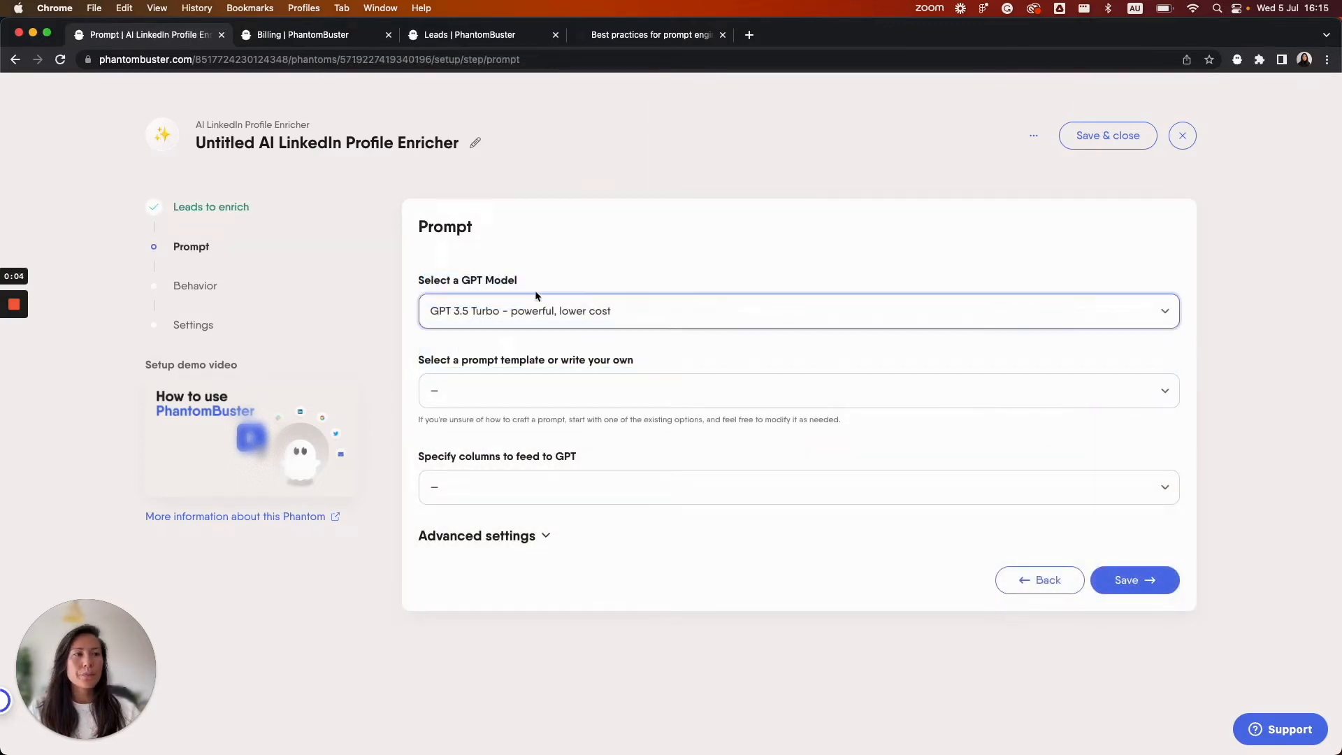
- Select GPT 3.5 Turbo as the GPT model for the prompt
click(518, 313)
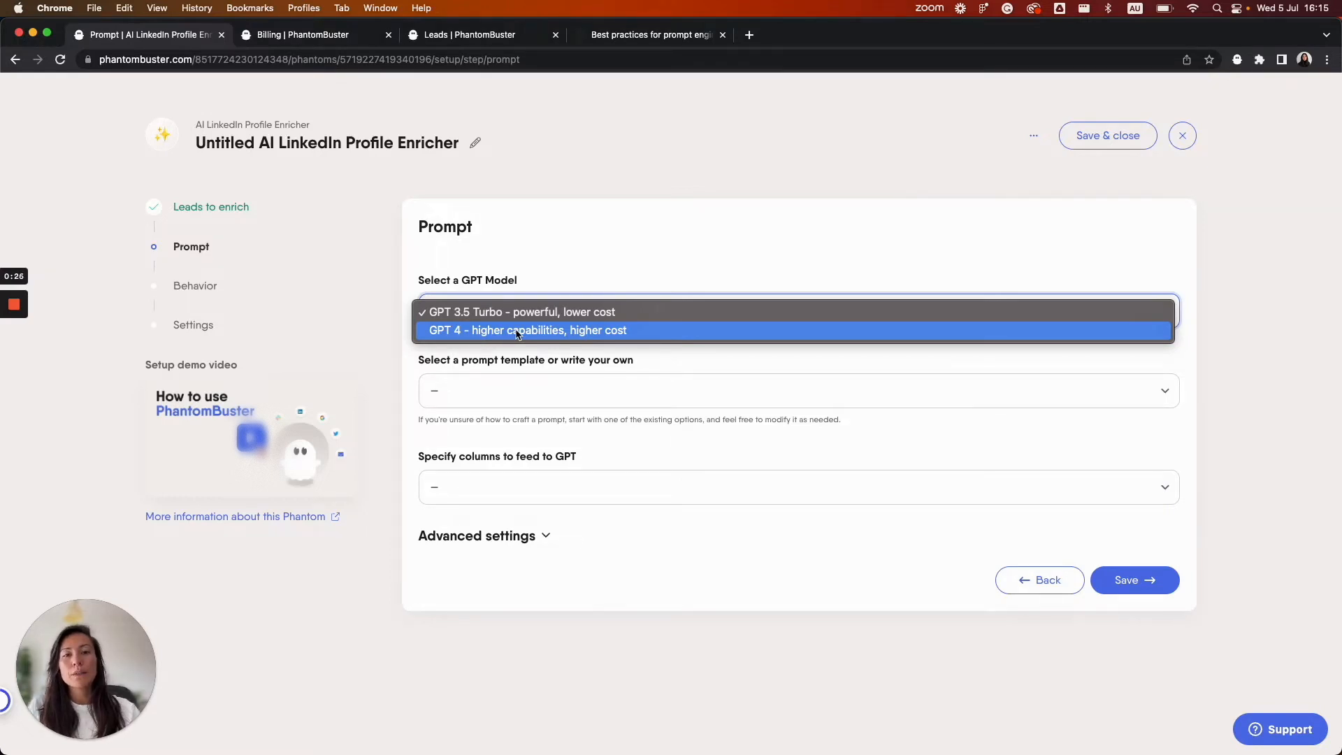
click(526, 314)
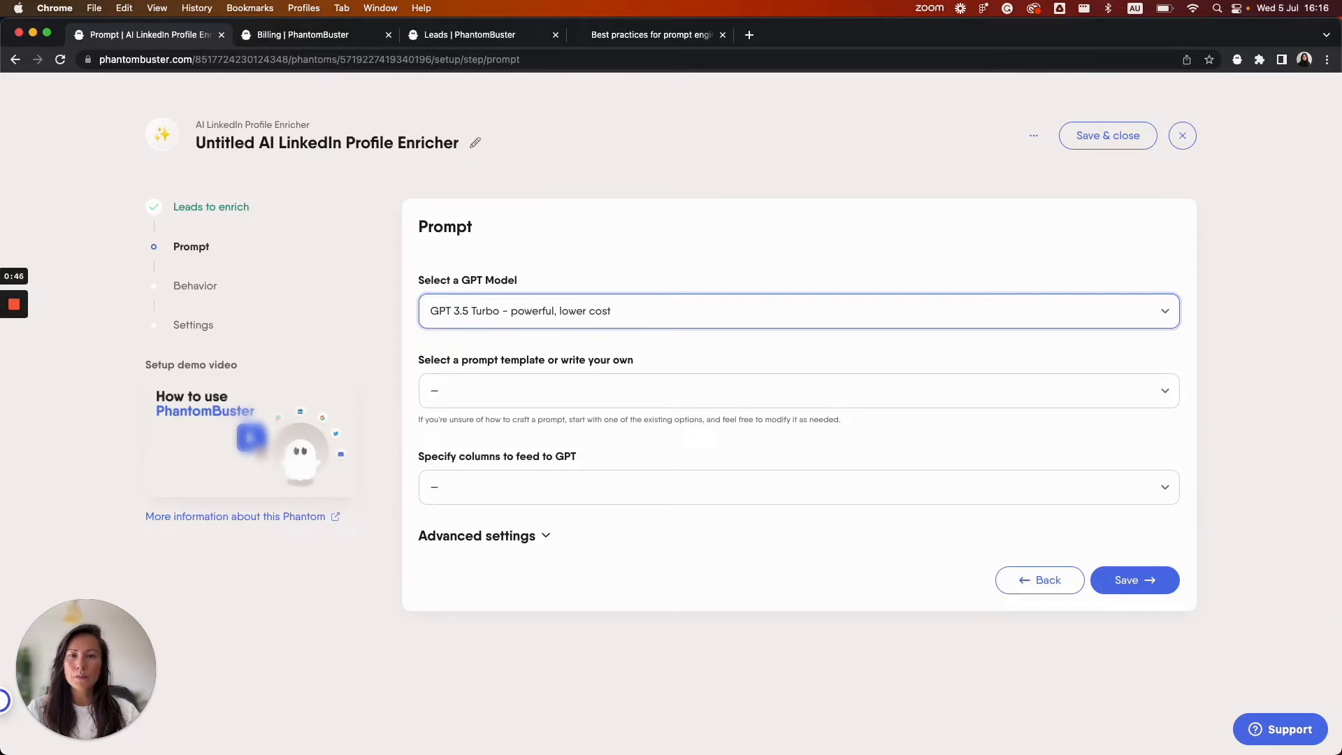
- Try the "Does this person work remotely or in-office?" template and the custom prompt option, and consult OpenAI's prompt engineering article
click(525, 381)
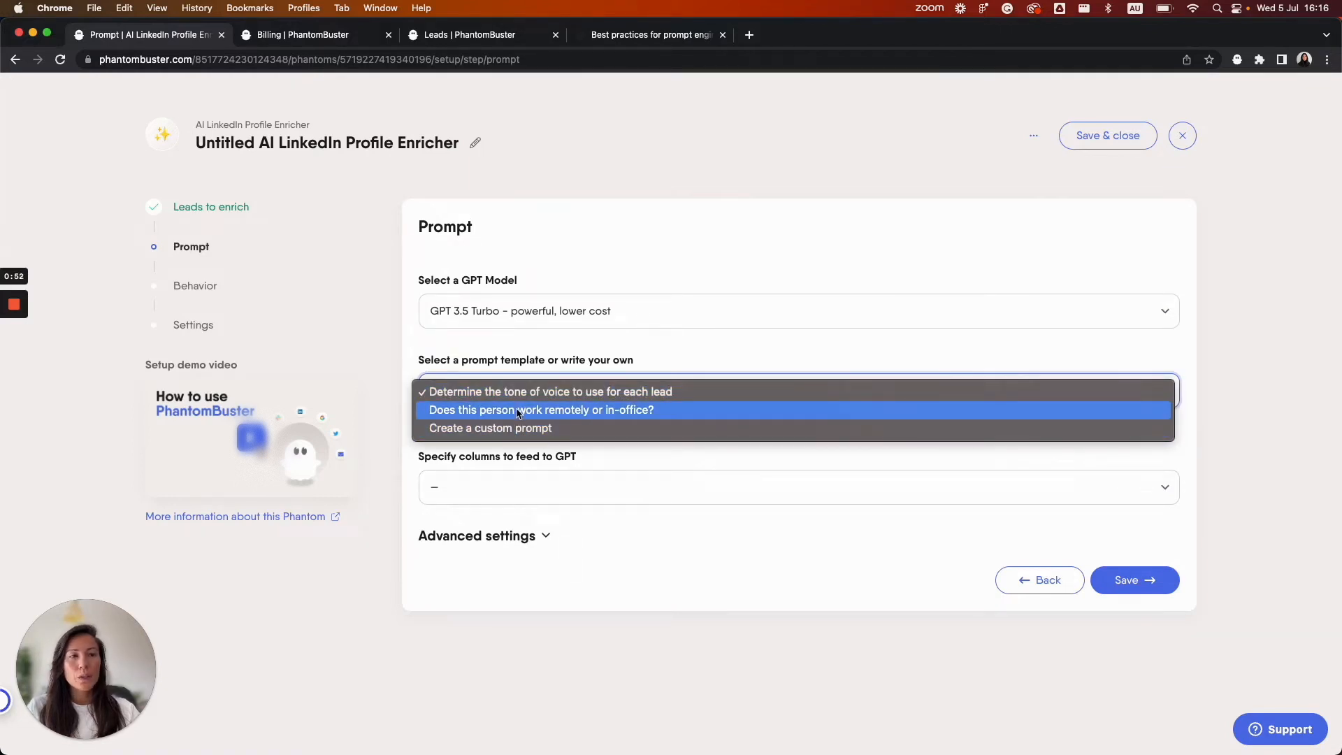
click(520, 411)
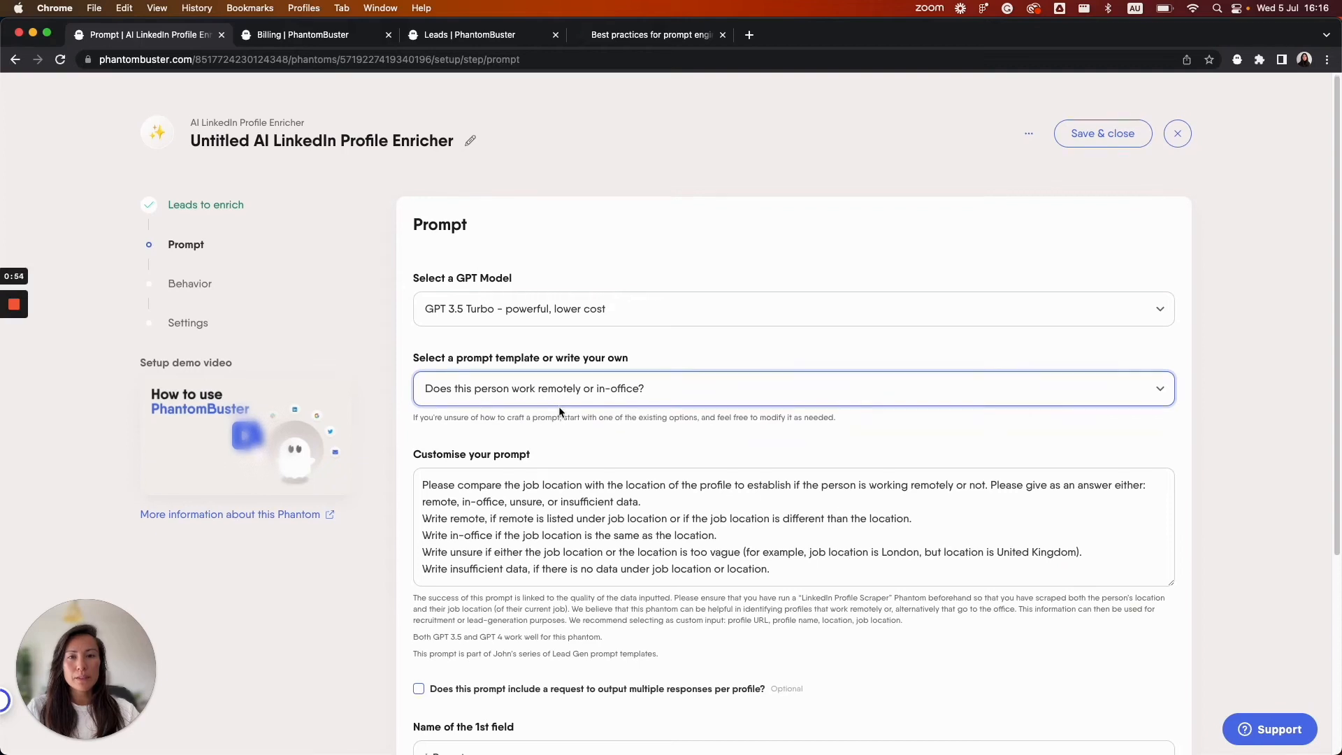
scroll(550, 412, down, 3)
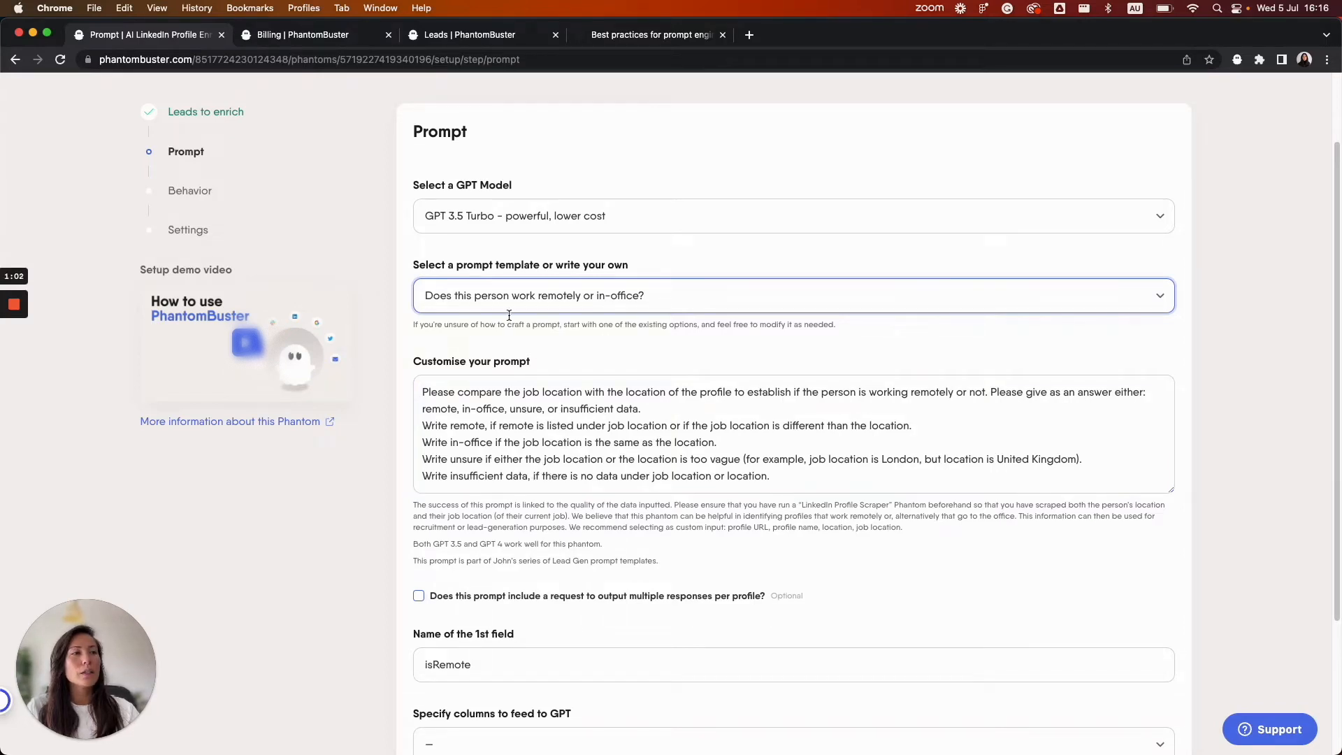
click(523, 296)
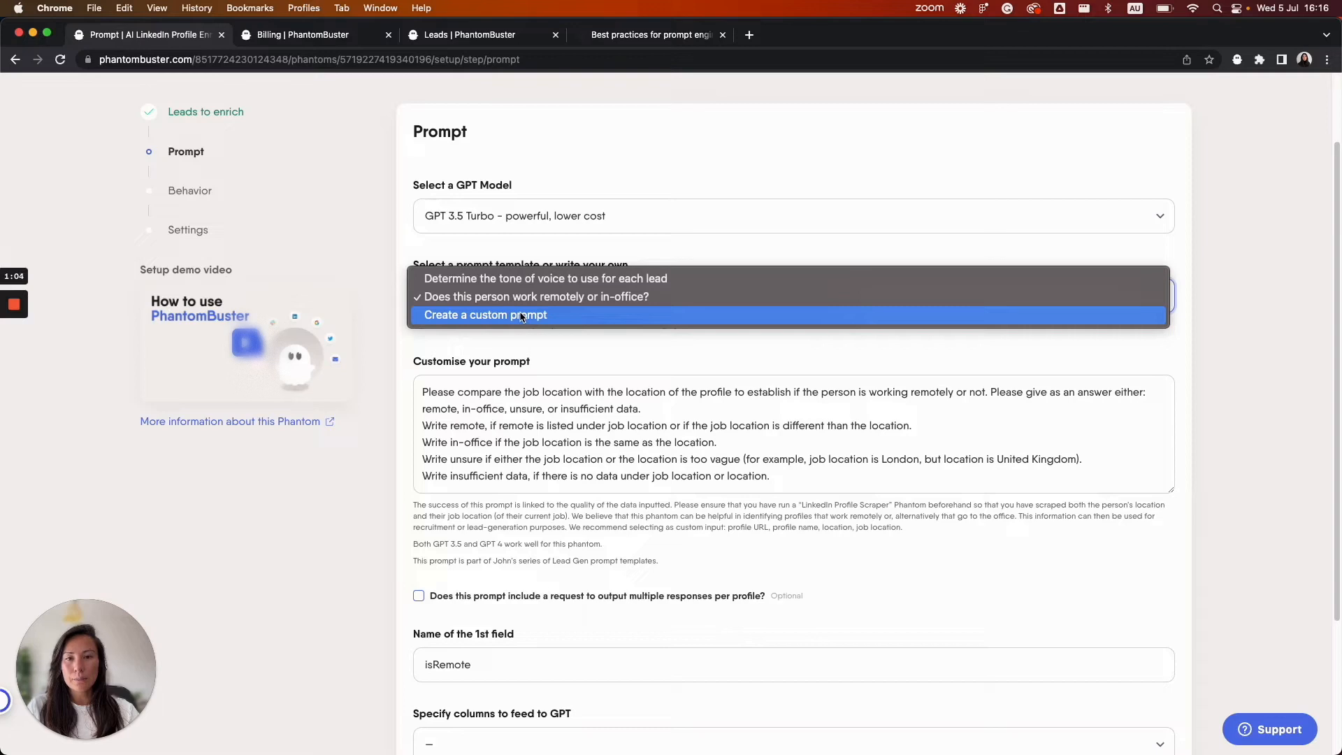
click(521, 315)
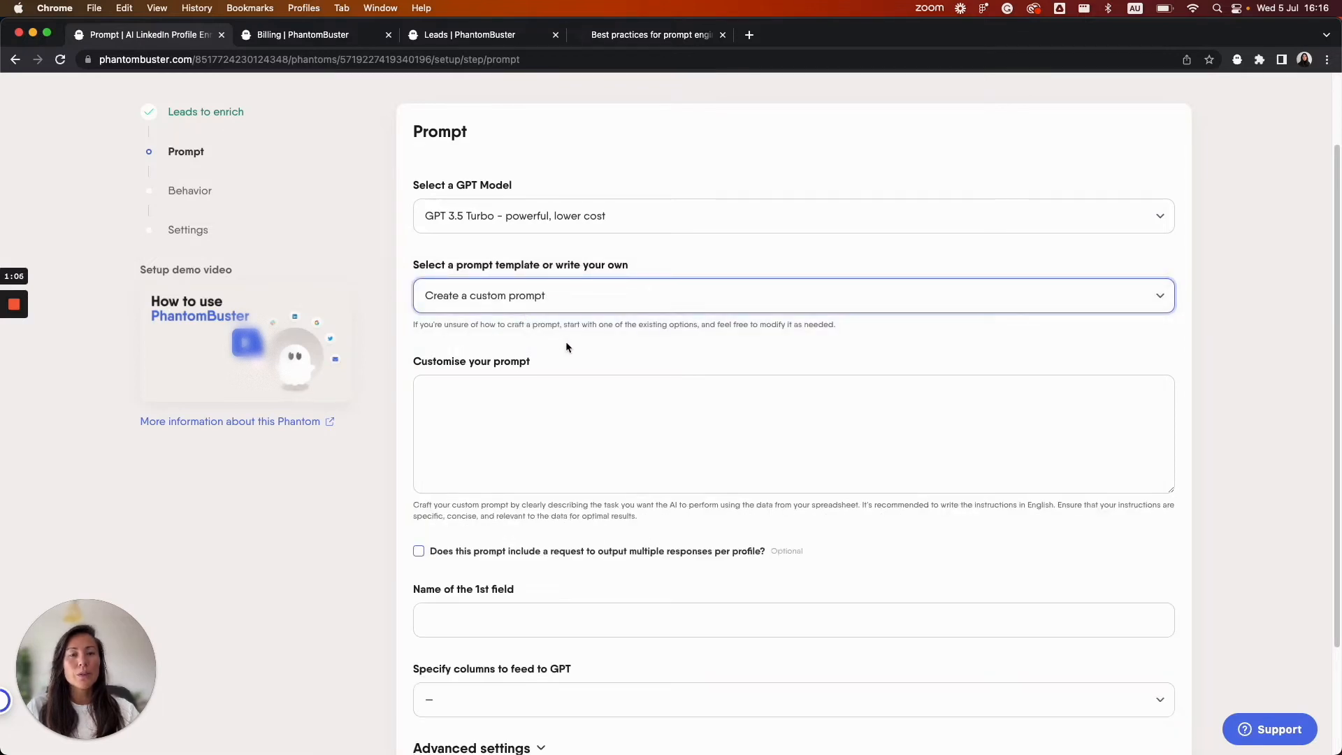
click(633, 35)
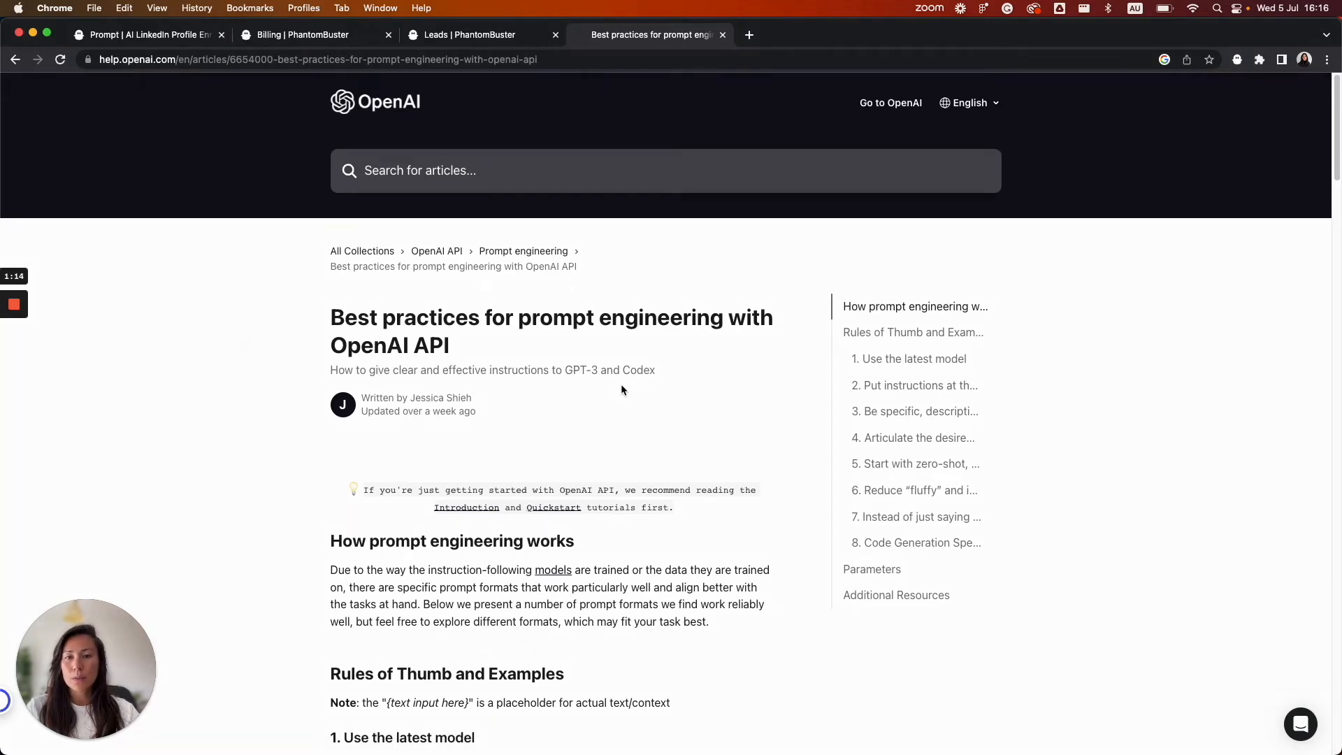
click(150, 35)
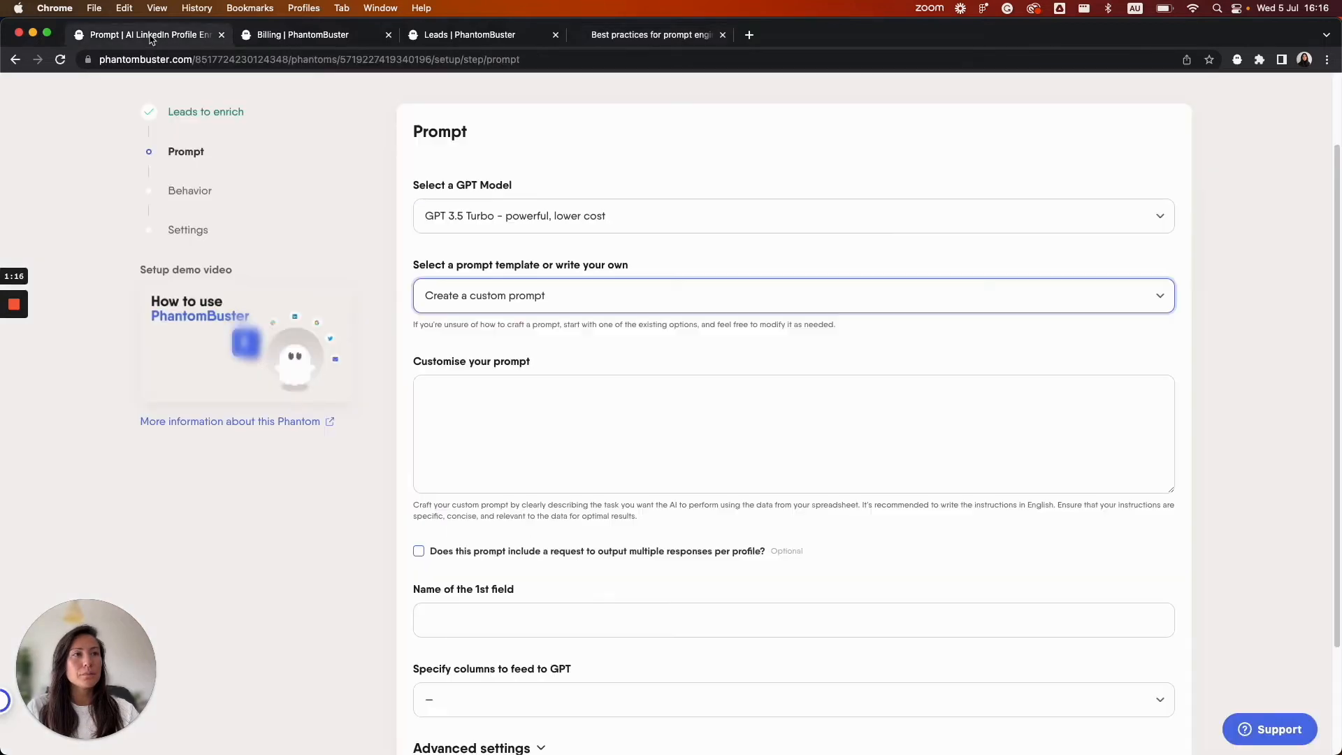
- Set the prompt template to "Determine the tone of voice to use for each lead" and review its prompt text and output fields
click(543, 299)
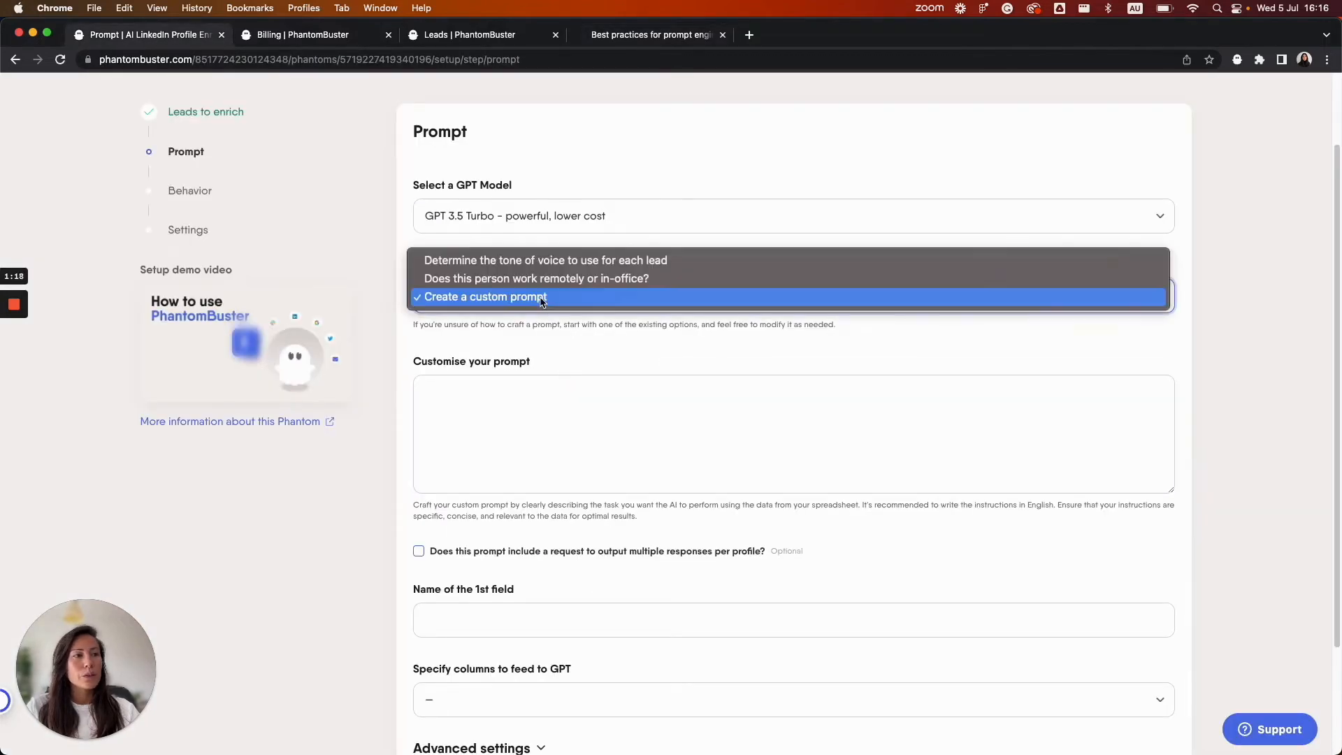
click(489, 260)
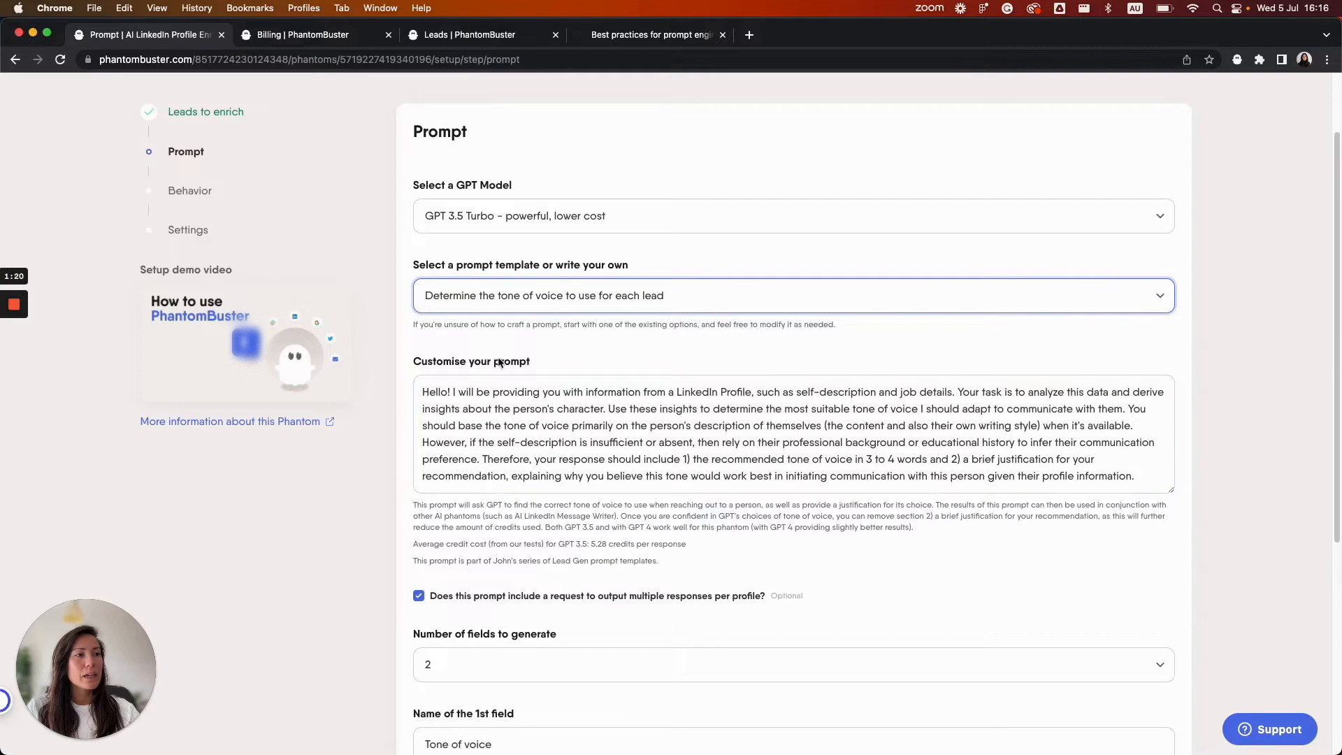
scroll(500, 361, down, 1)
scroll(500, 361, down, 1)
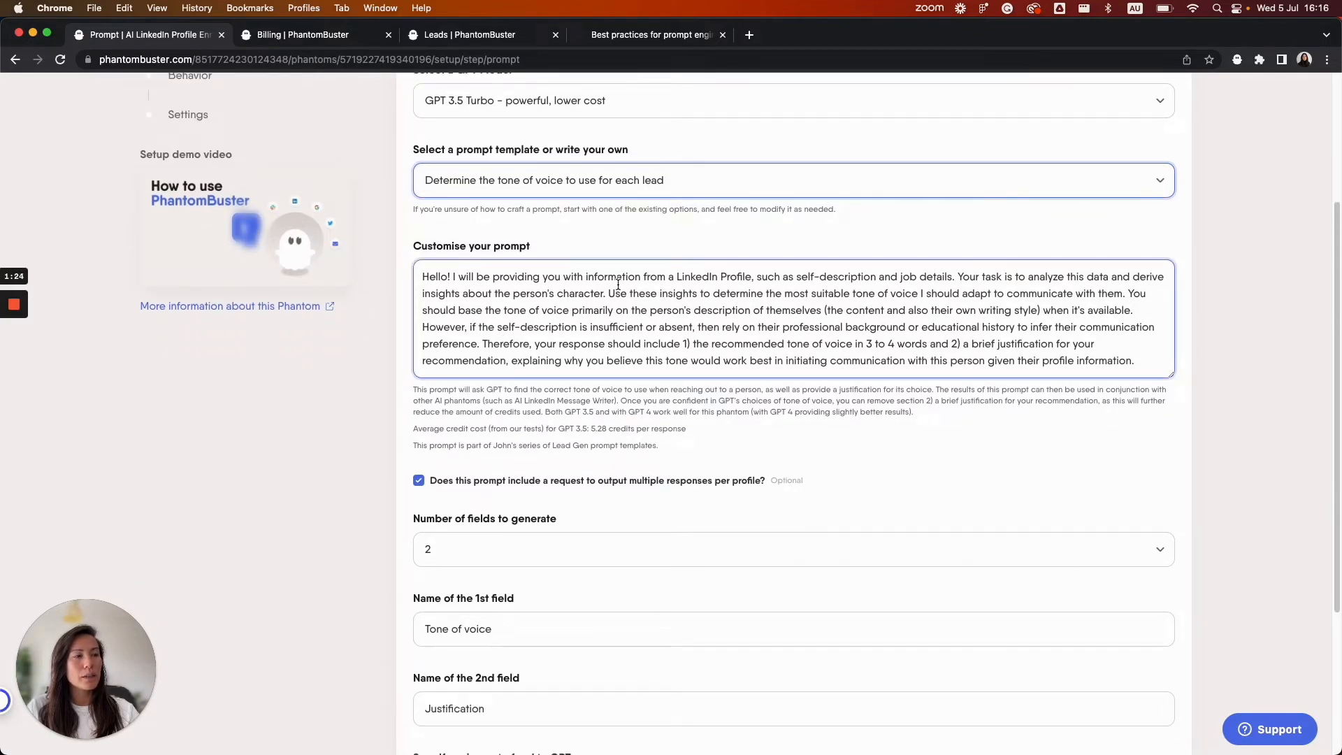
scroll(664, 294, down, 2)
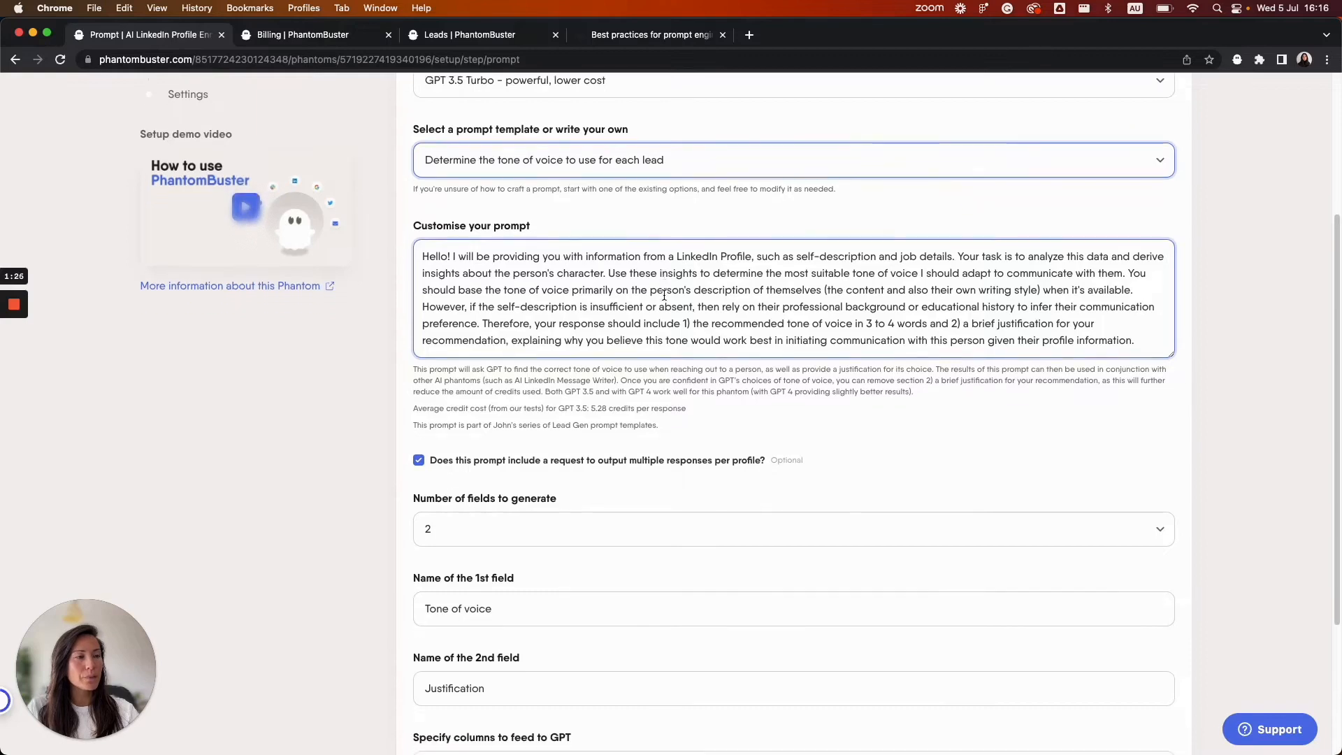
scroll(441, 365, down, 1)
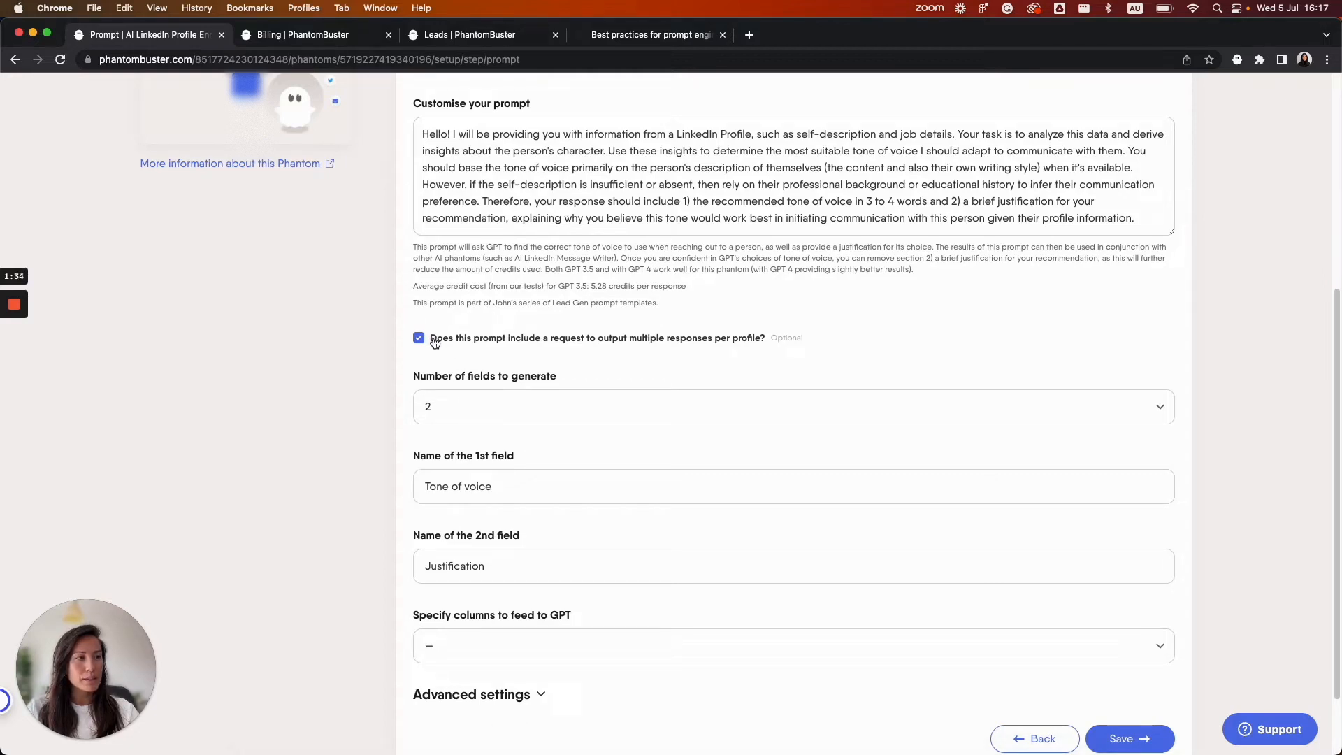
scroll(460, 347, down, 1)
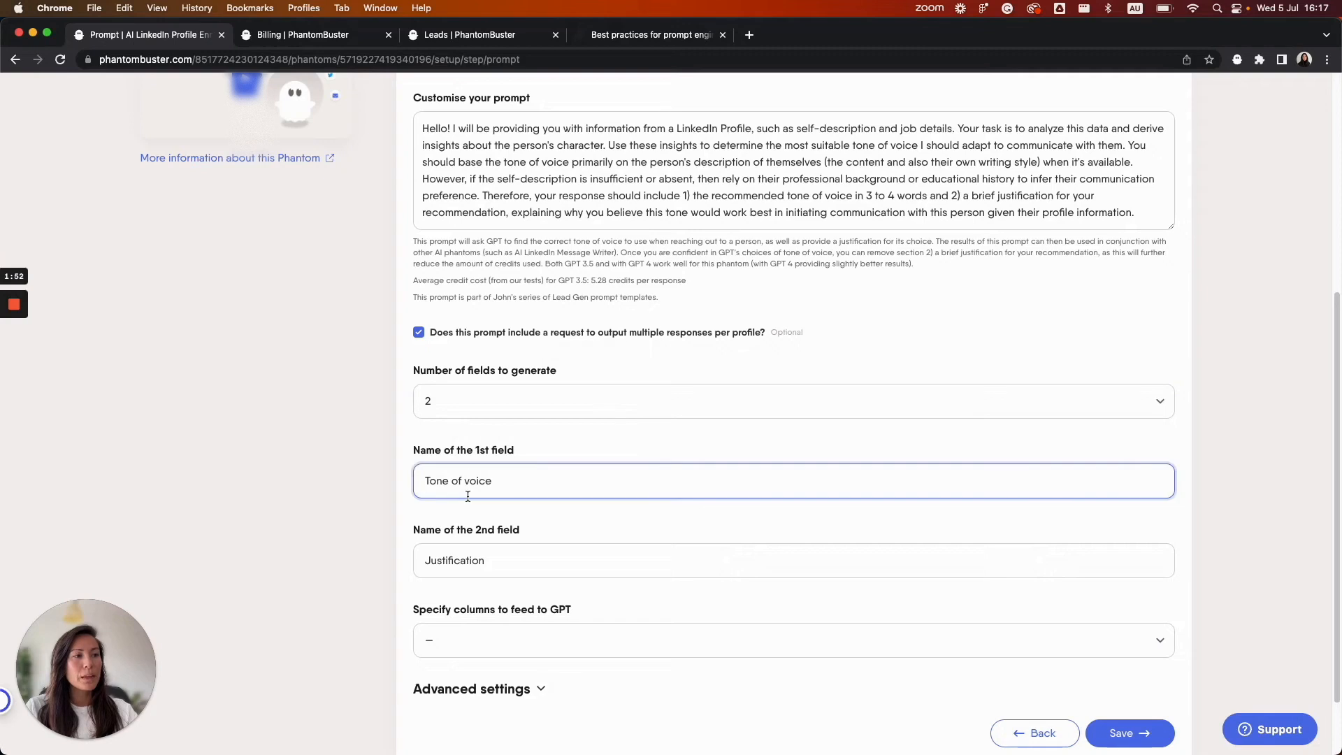
scroll(468, 494, down, 1)
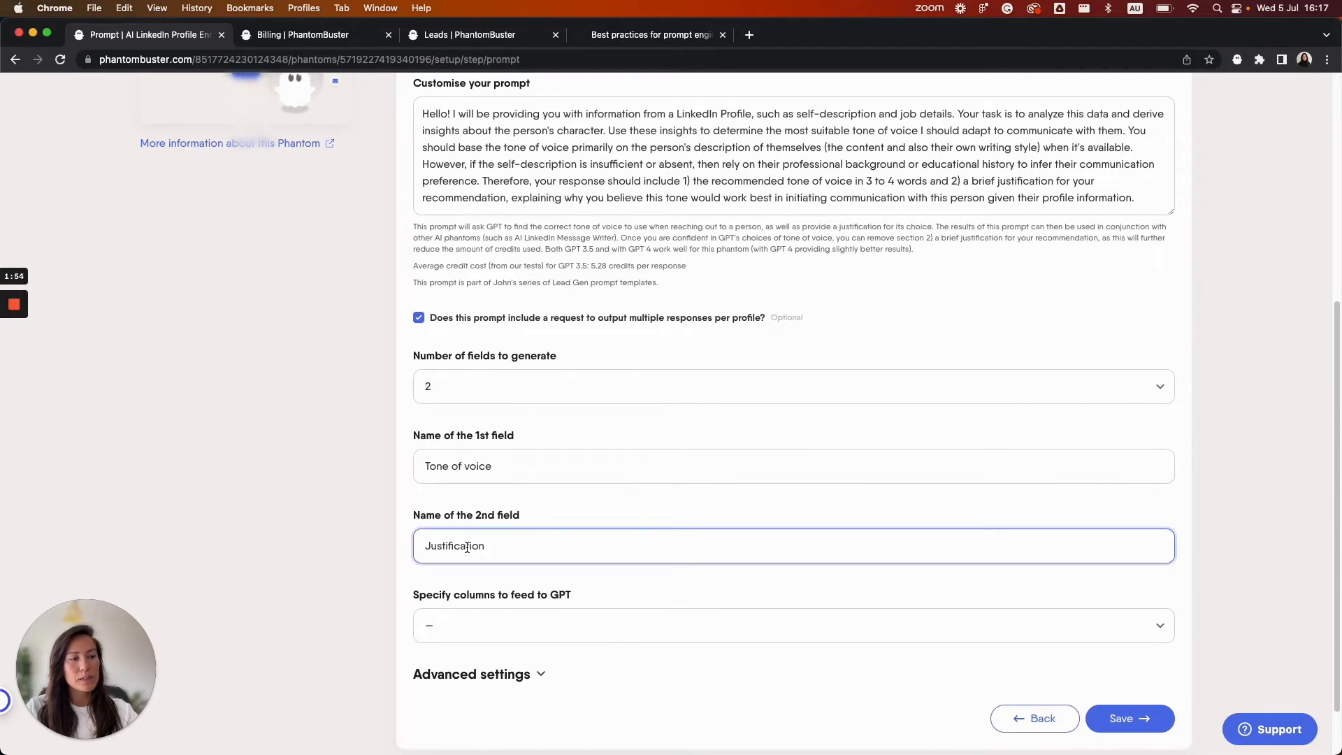
scroll(466, 549, up, 1)
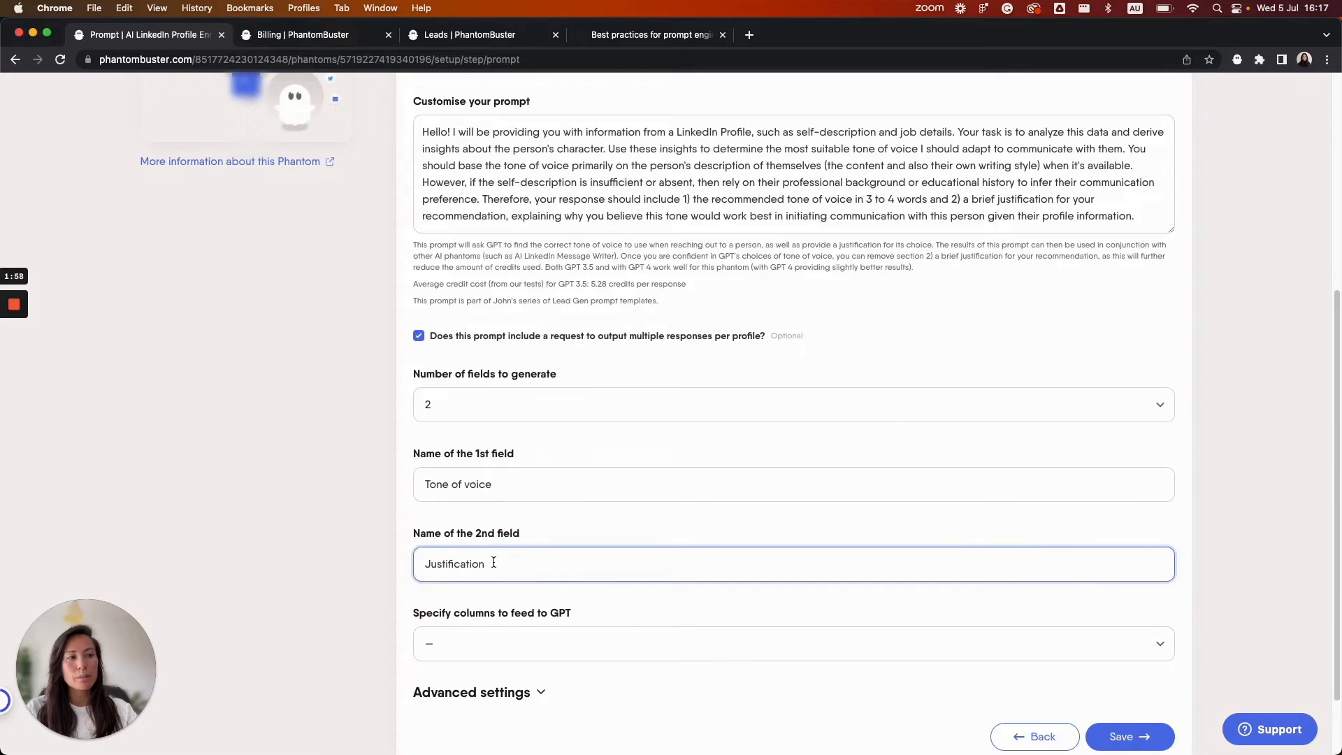
- Specify custom columns to feed to GPT: First name, Last name, Headline and Location
scroll(494, 564, down, 3)
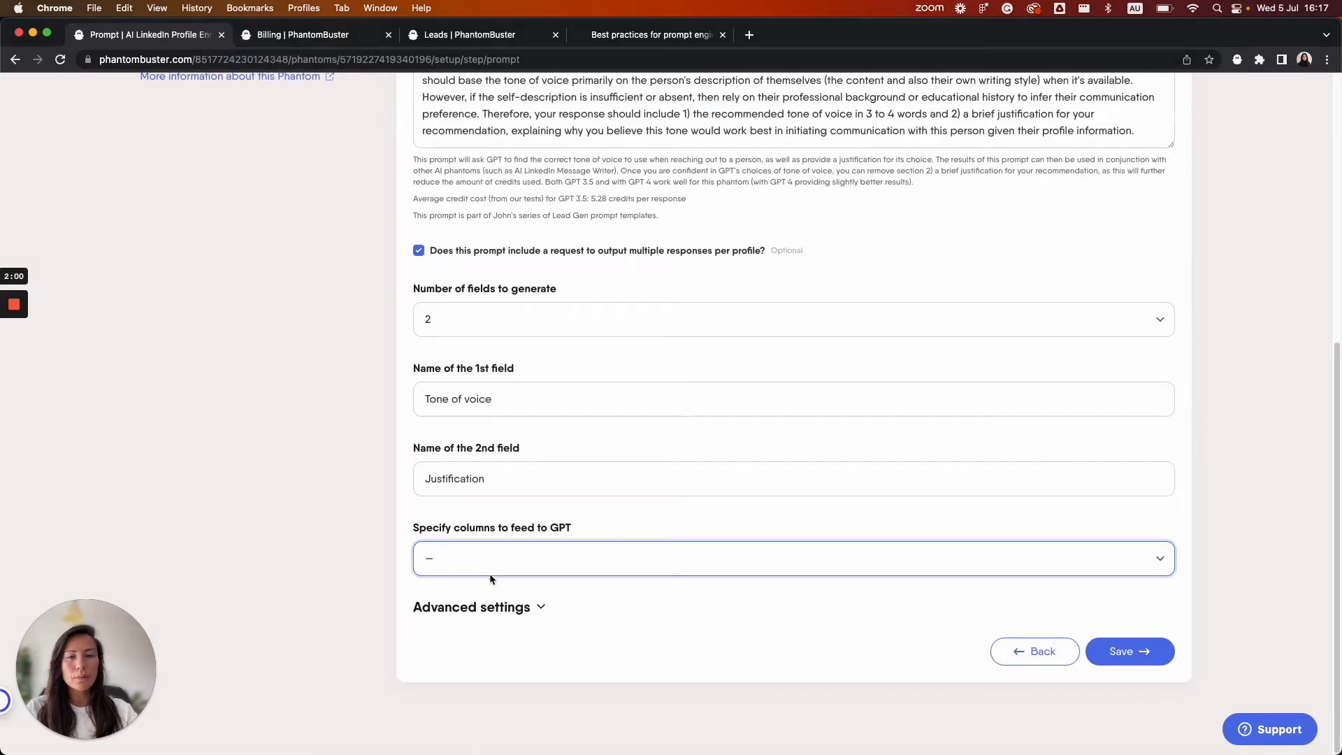
click(530, 559)
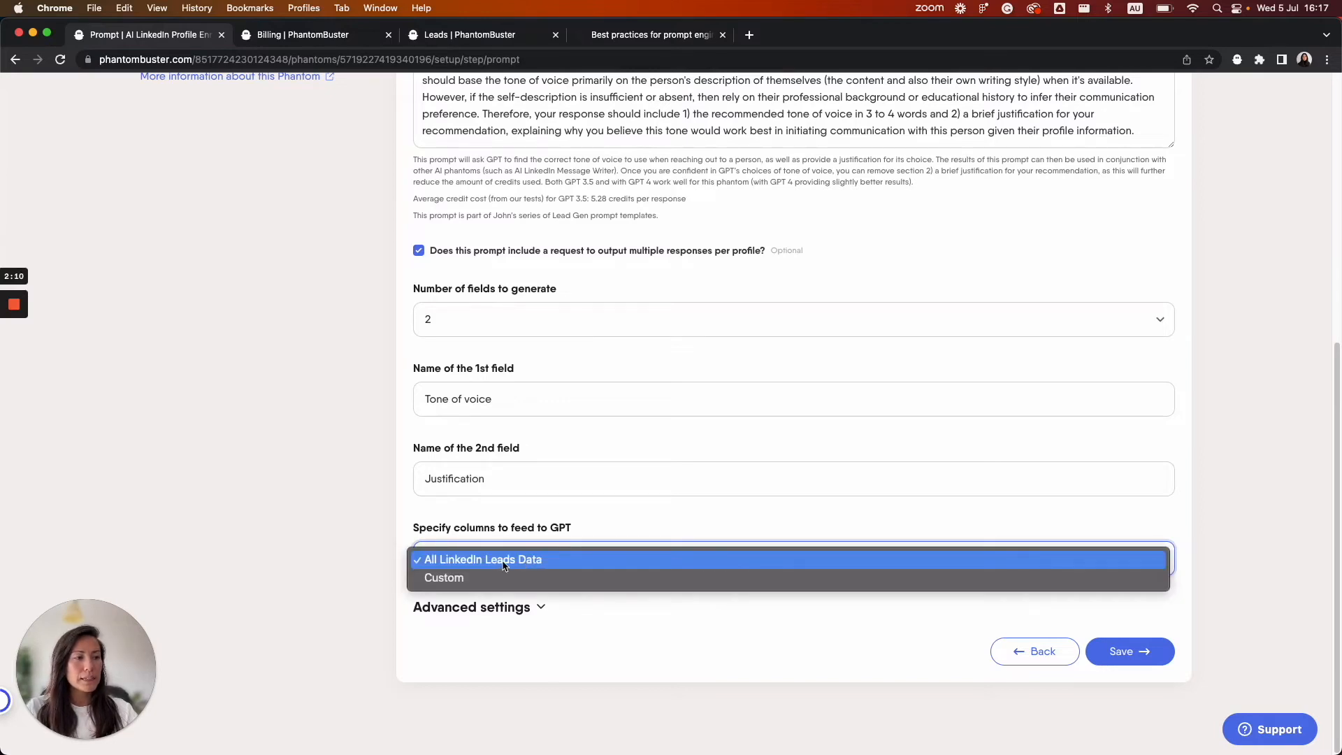
click(500, 577)
scroll(518, 575, down, 5)
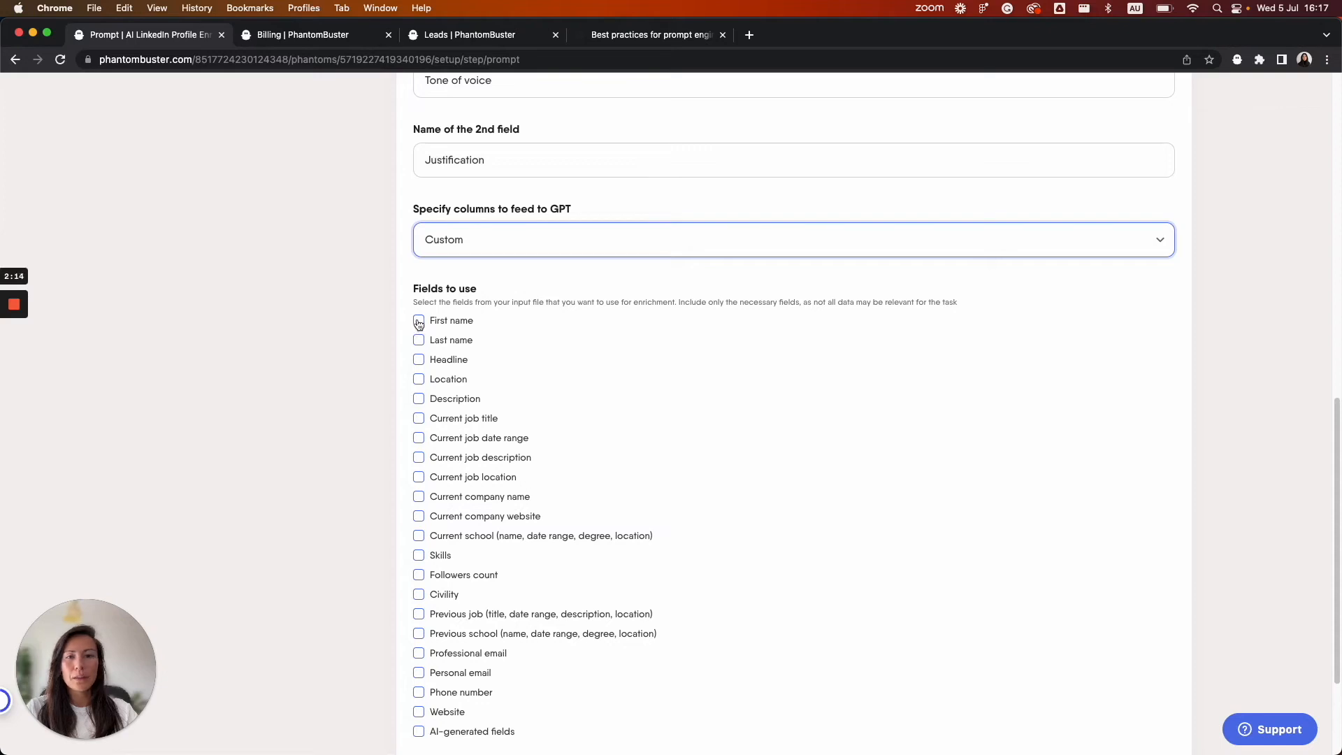
click(419, 321)
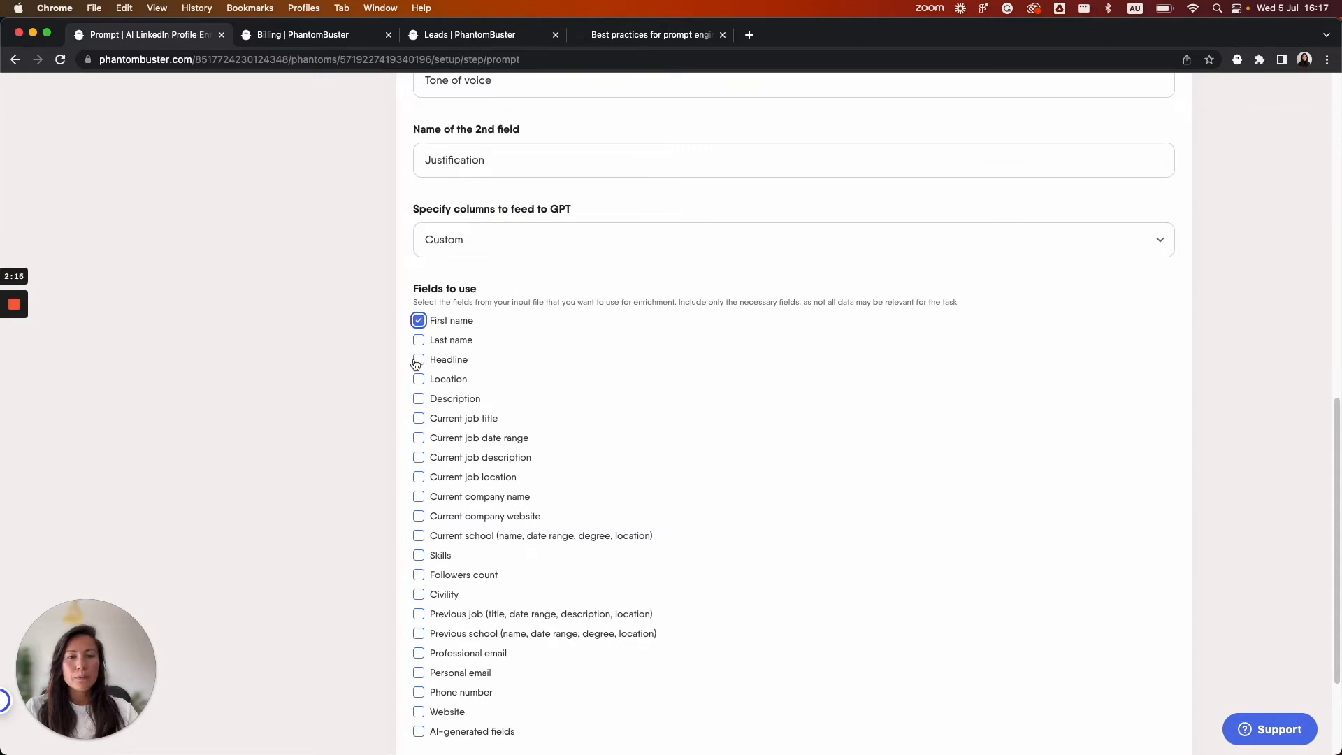
click(419, 340)
click(419, 360)
click(419, 380)
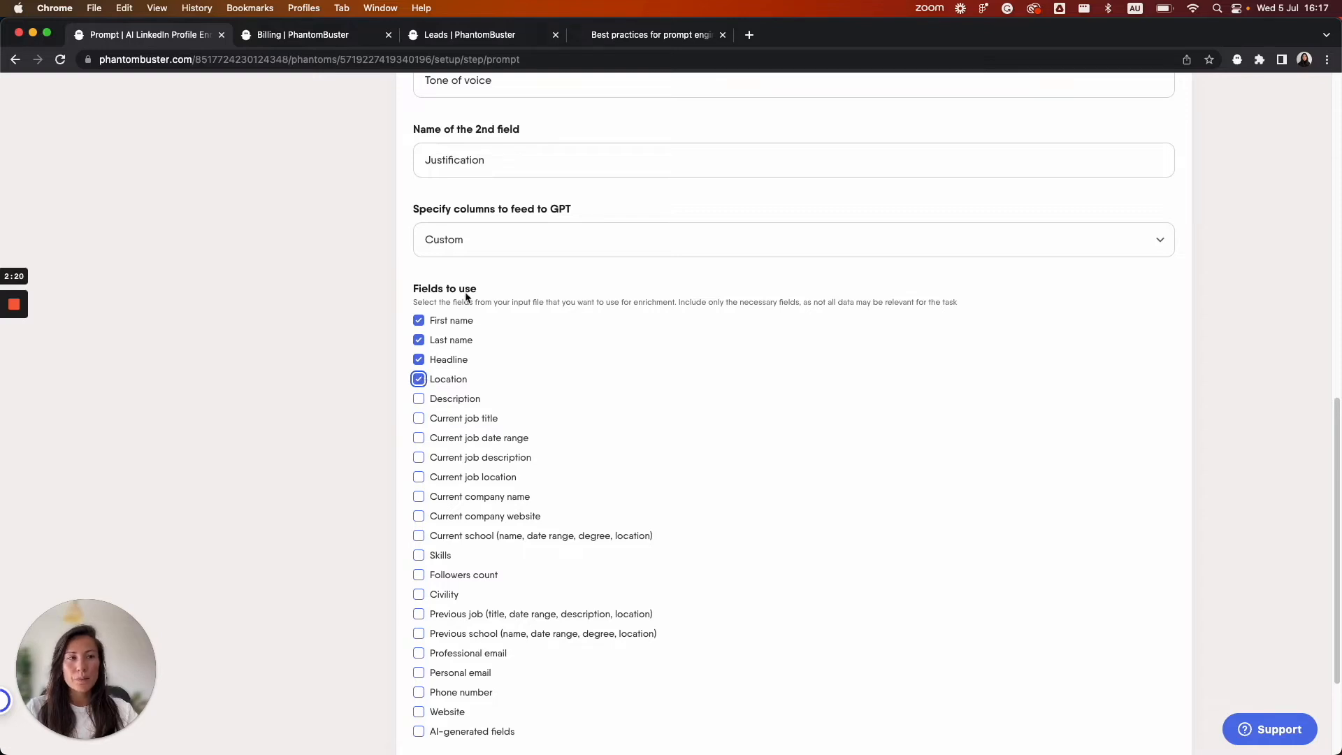
- Set the columns to feed to GPT to All LinkedIn Leads Data
click(489, 240)
click(491, 240)
click(491, 241)
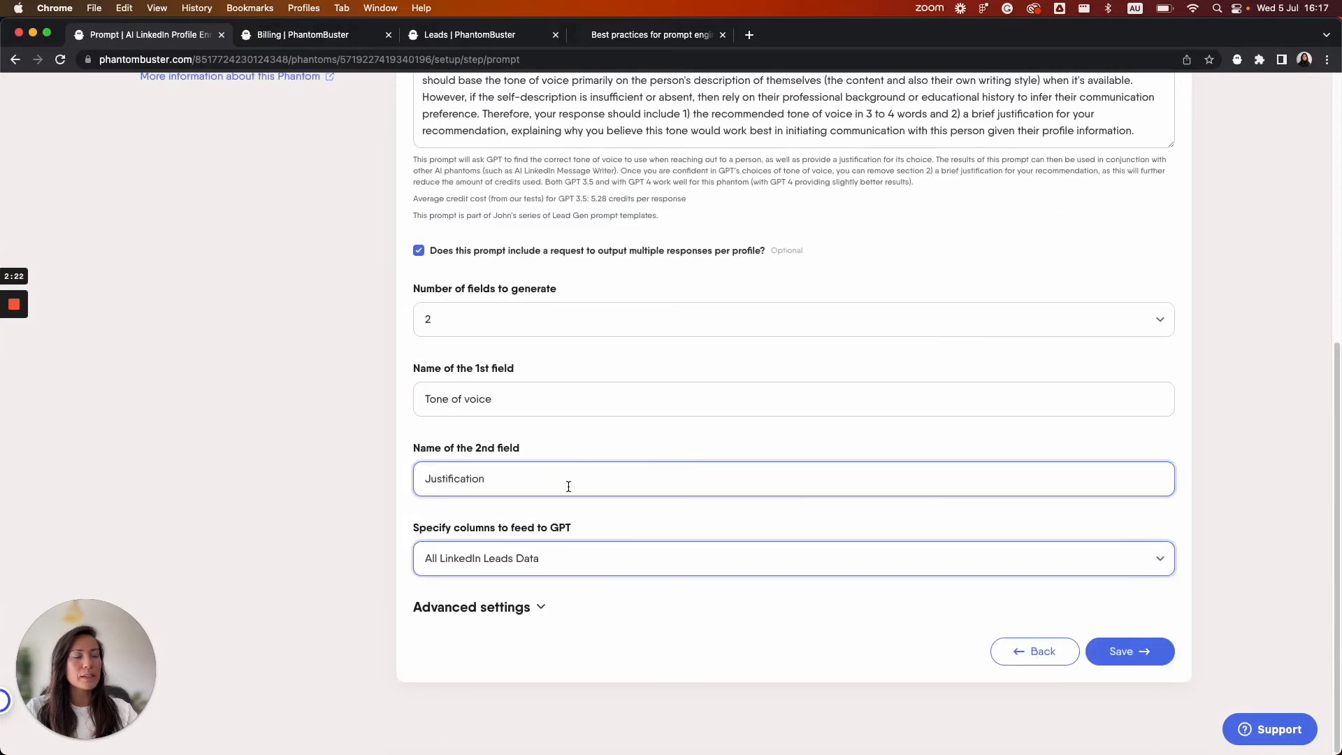
- Review the advanced settings for the results file and fields to keep, and save the prompt setup
click(539, 607)
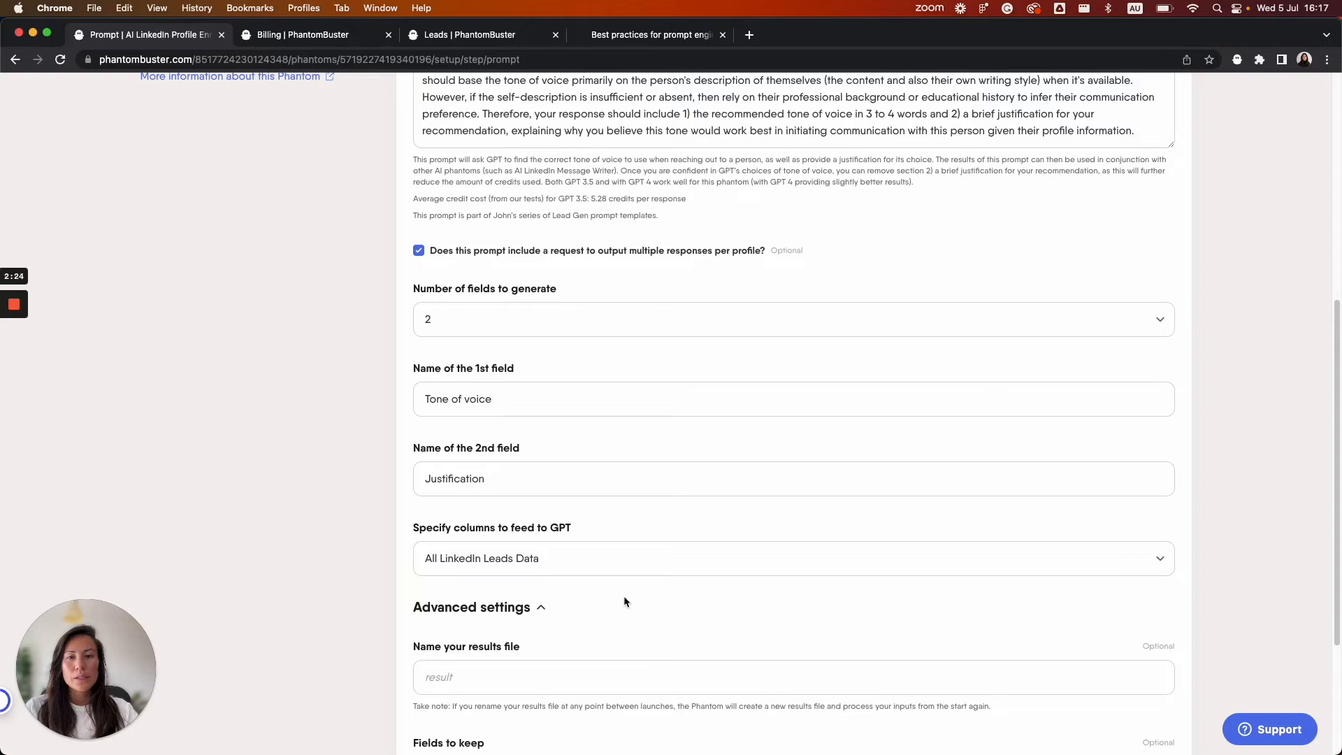
scroll(624, 599, down, 3)
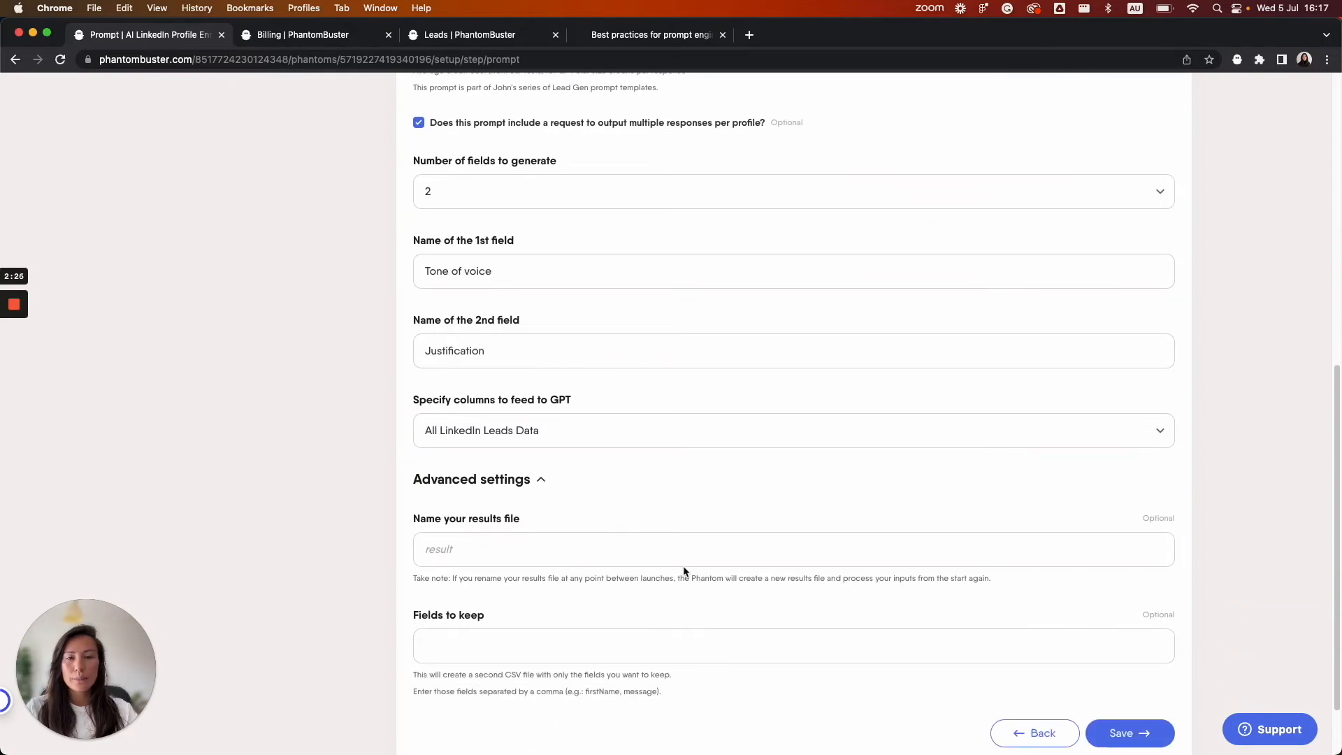
click(542, 486)
click(1136, 651)
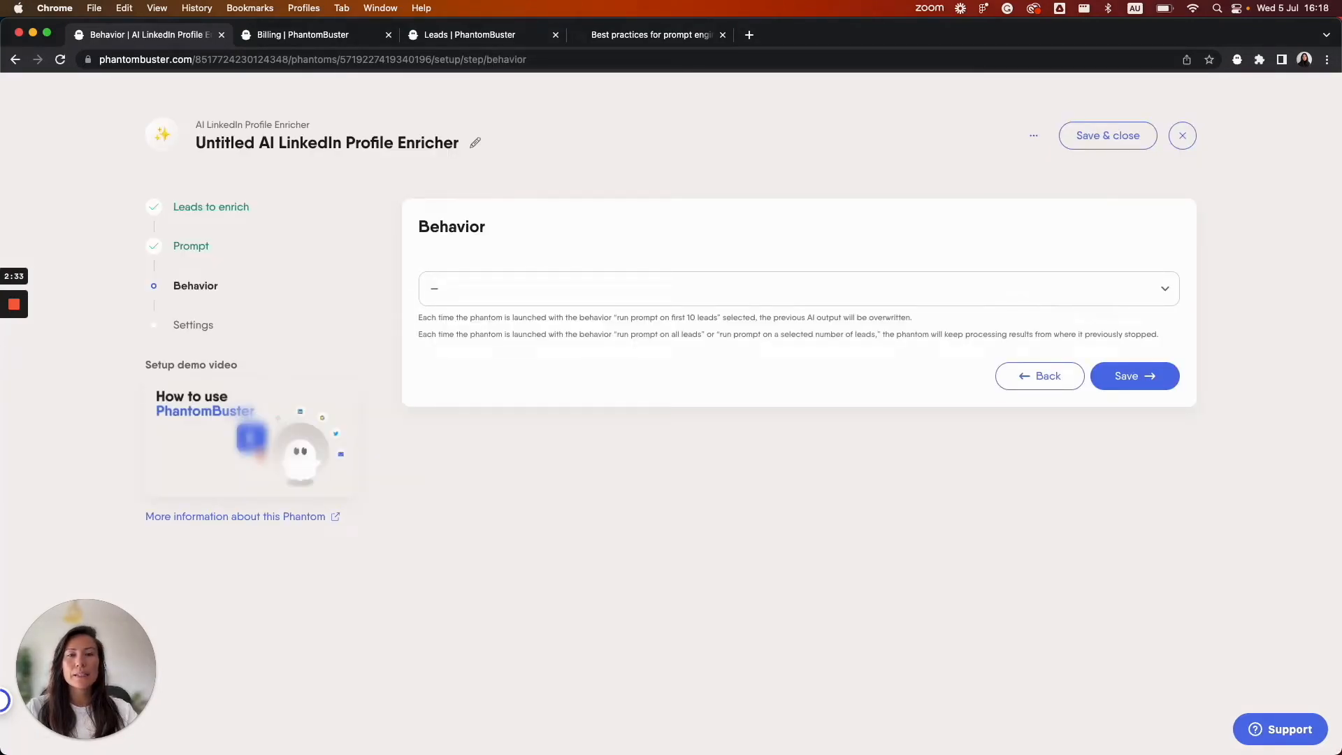
- Set the behavior to run the prompt on selected leads, with 7 leads to process per launch
click(518, 294)
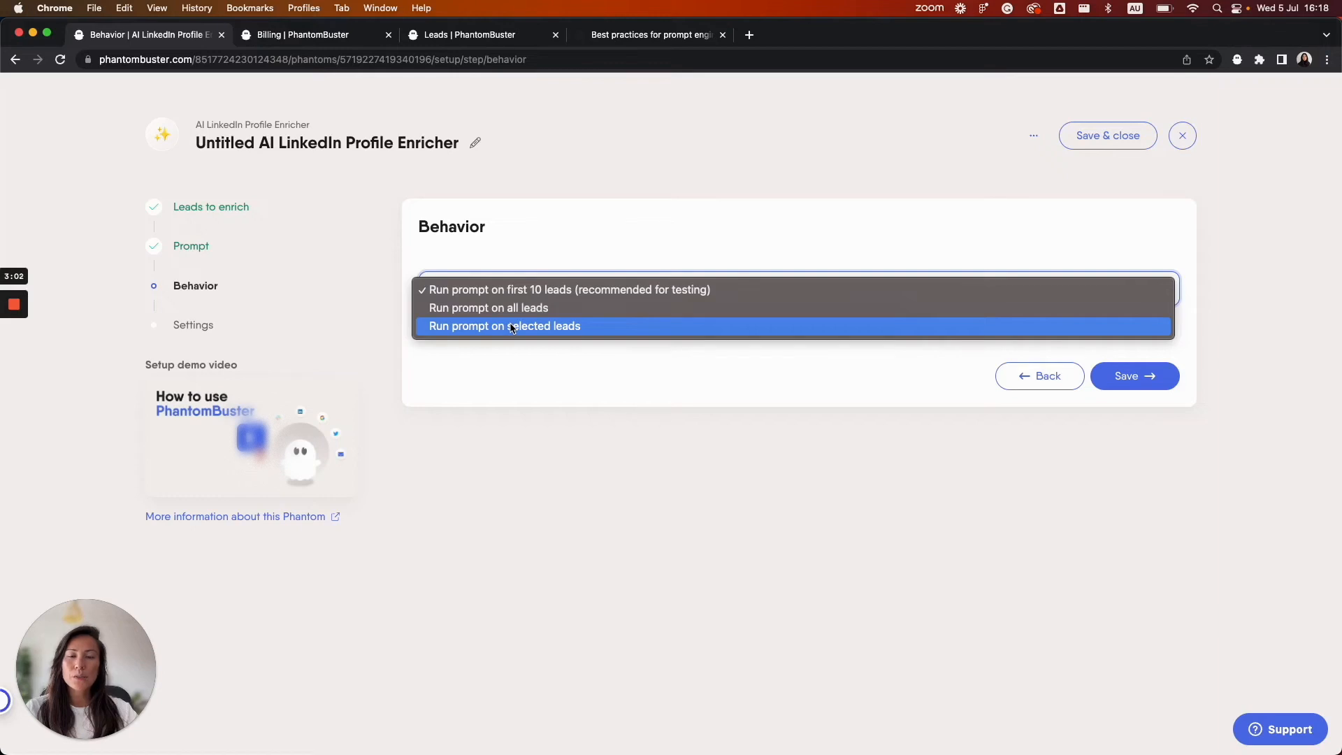
click(511, 328)
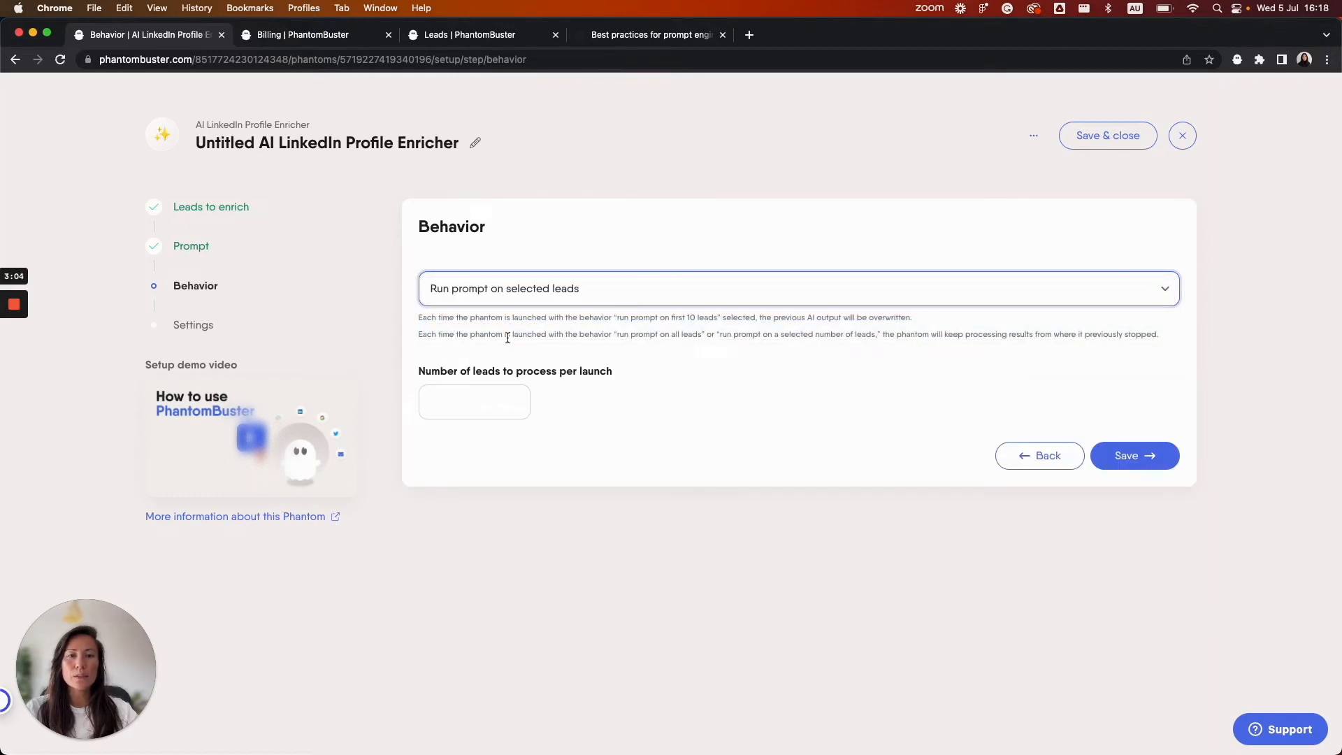
click(515, 397)
click(515, 398)
click(515, 398)
click(514, 398)
click(514, 397)
click(515, 398)
click(514, 398)
- Set the behavior to run the prompt on the first 10 leads and save it
click(508, 288)
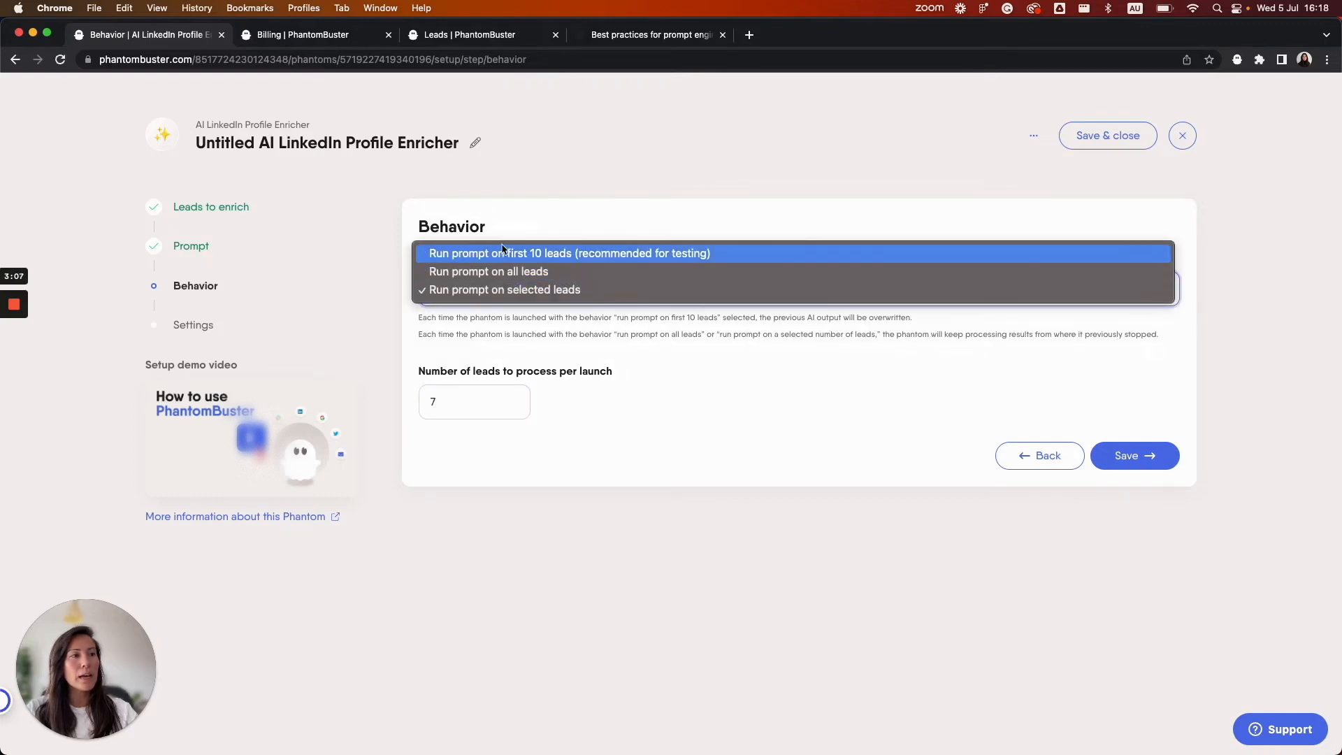
click(516, 254)
click(1121, 375)
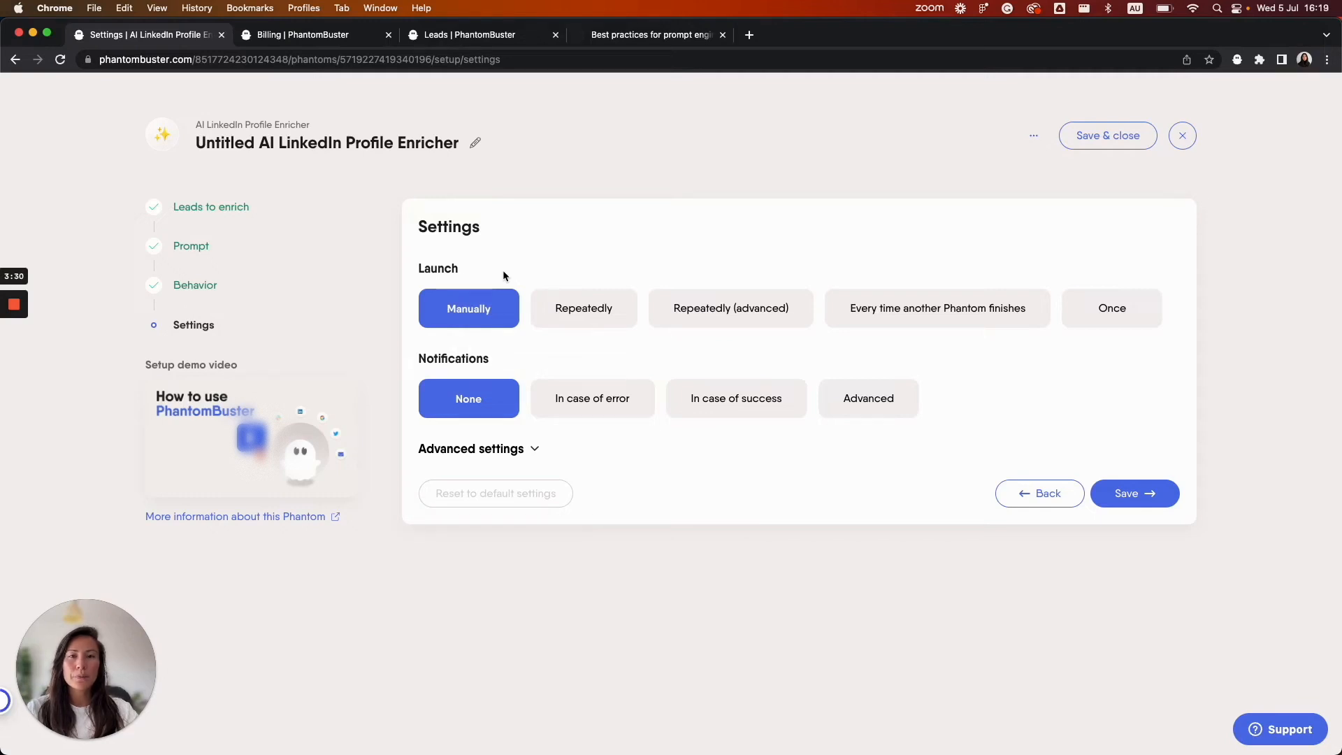
- Try the Repeatedly and Every time another Phantom finishes launch settings and look through their choices
click(592, 316)
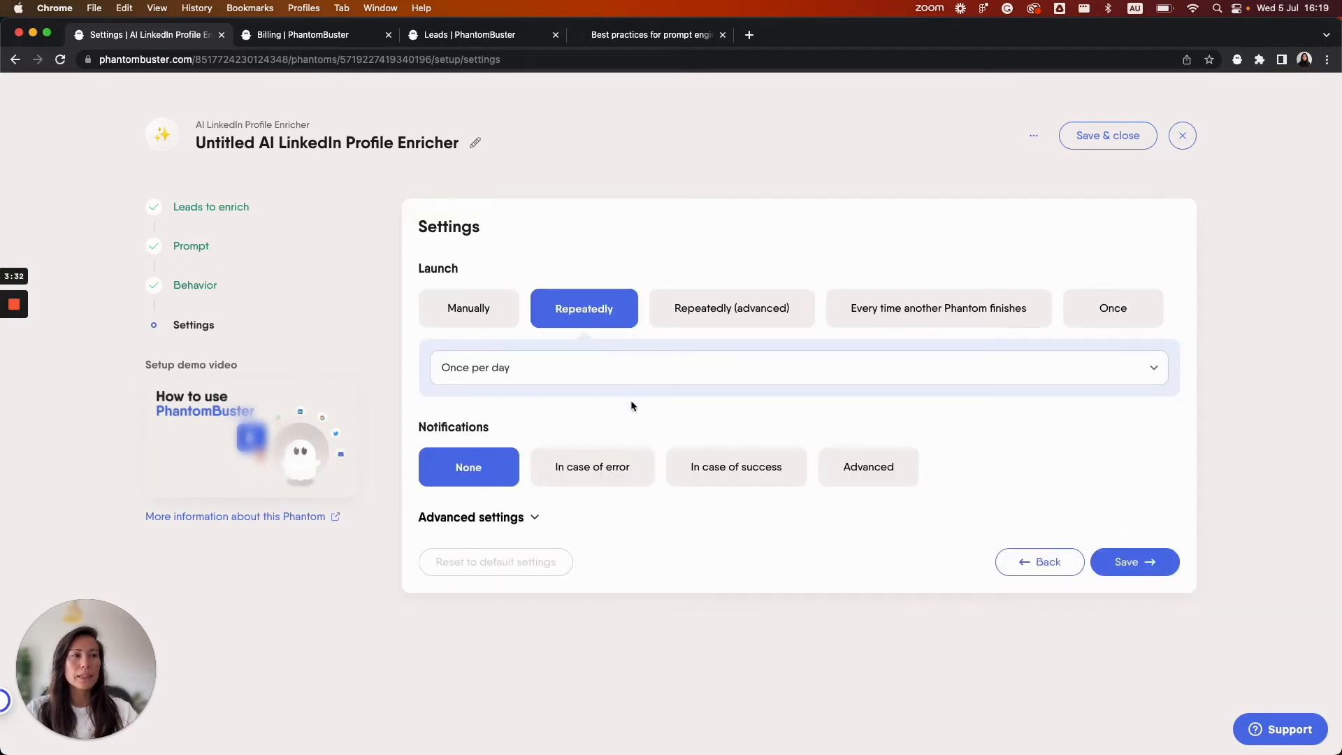
click(620, 366)
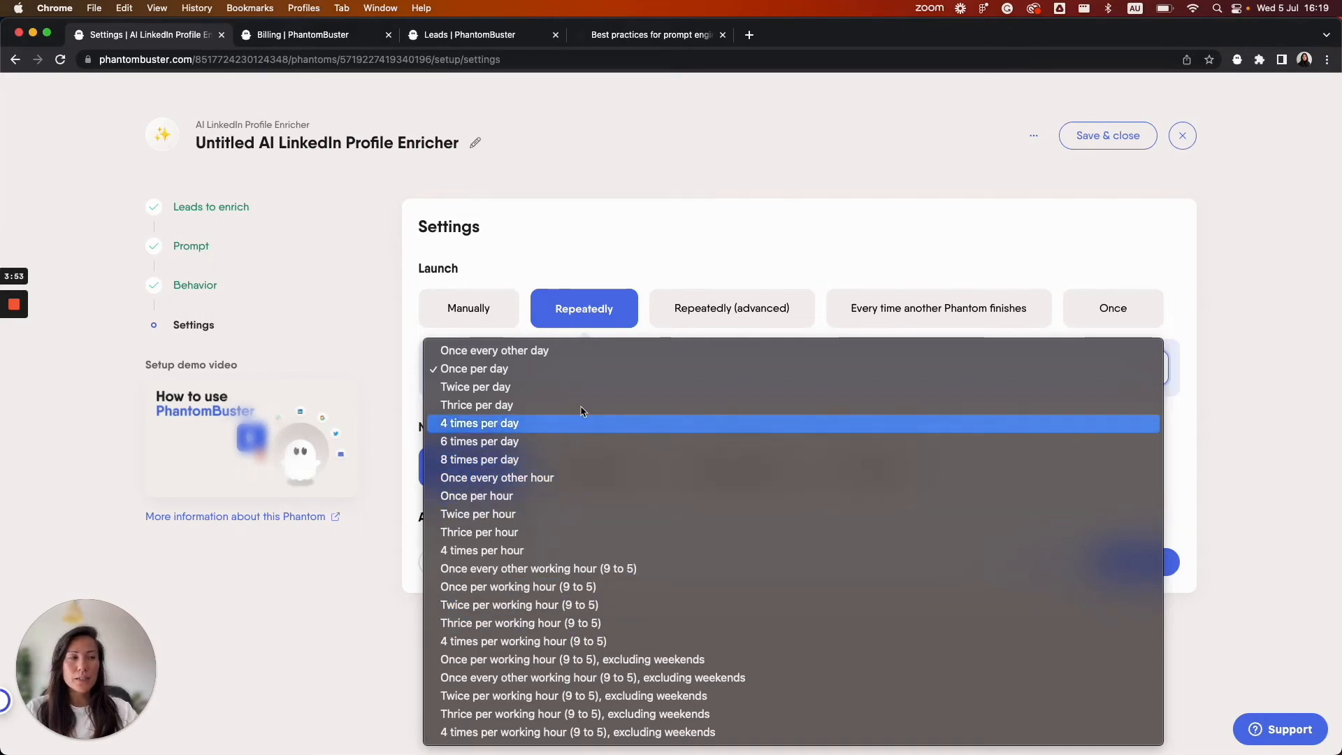
click(908, 313)
click(907, 313)
click(803, 388)
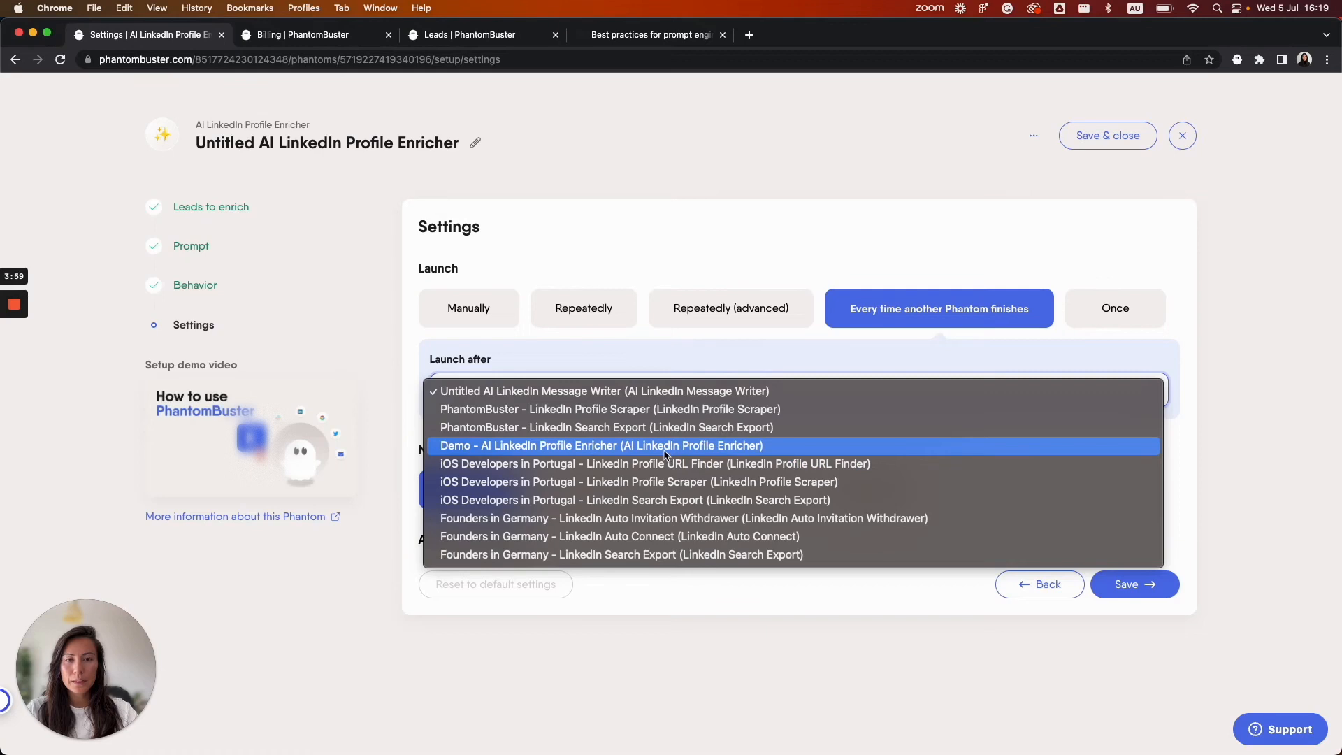
click(494, 241)
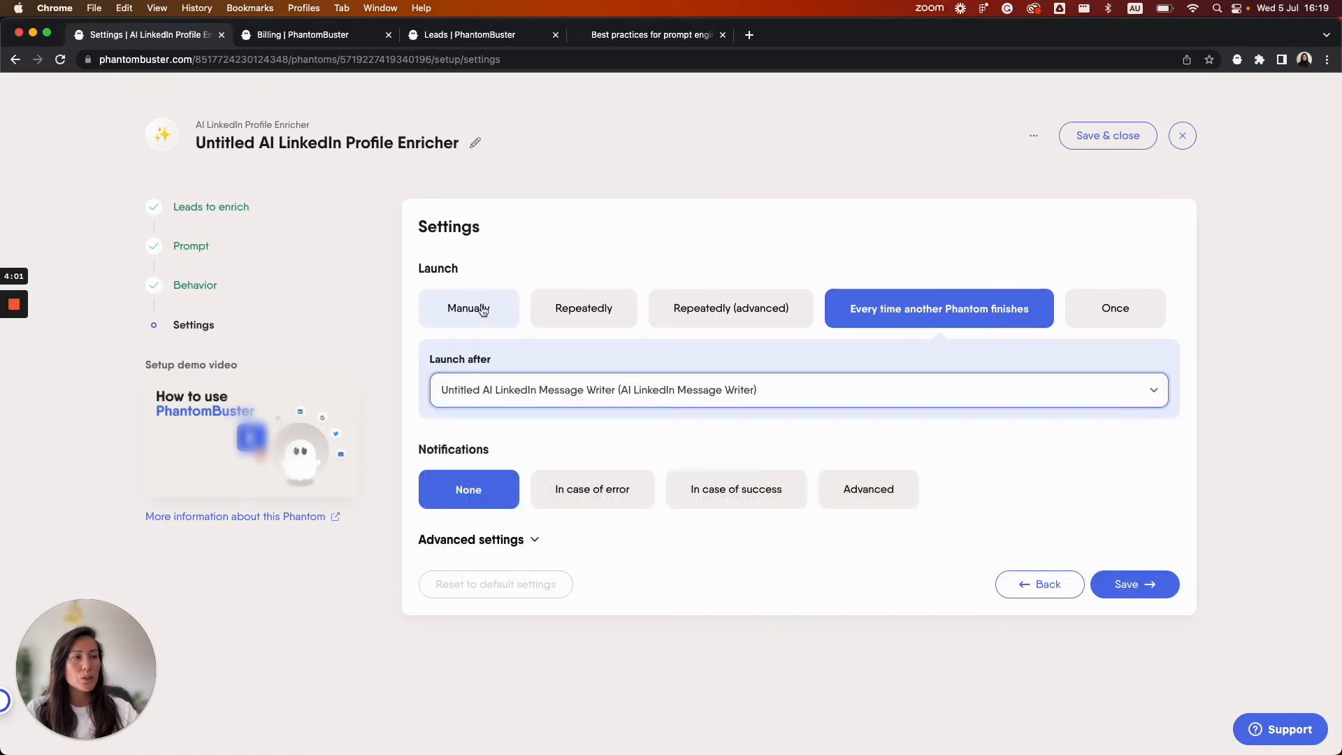
- Set the launch mode to Manually, save the settings and launch the profile enricher
click(482, 309)
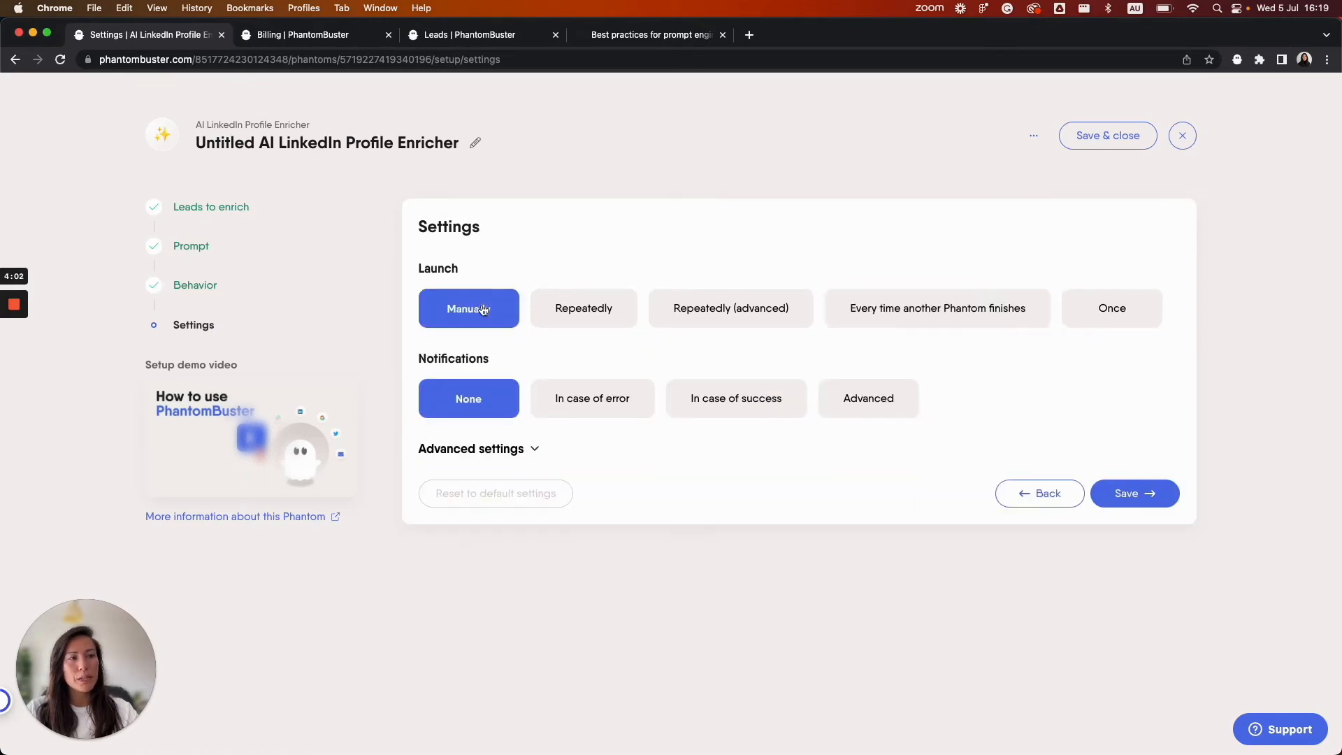
click(1157, 492)
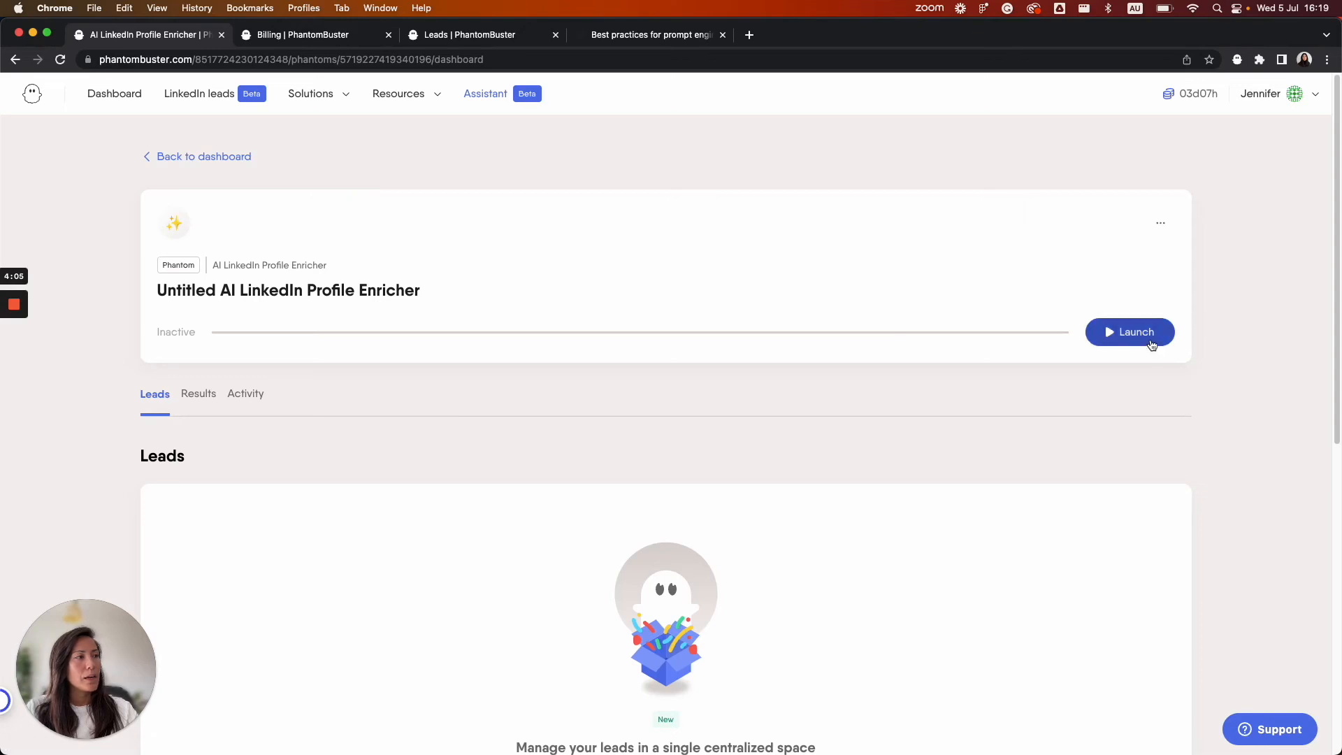
click(1147, 338)
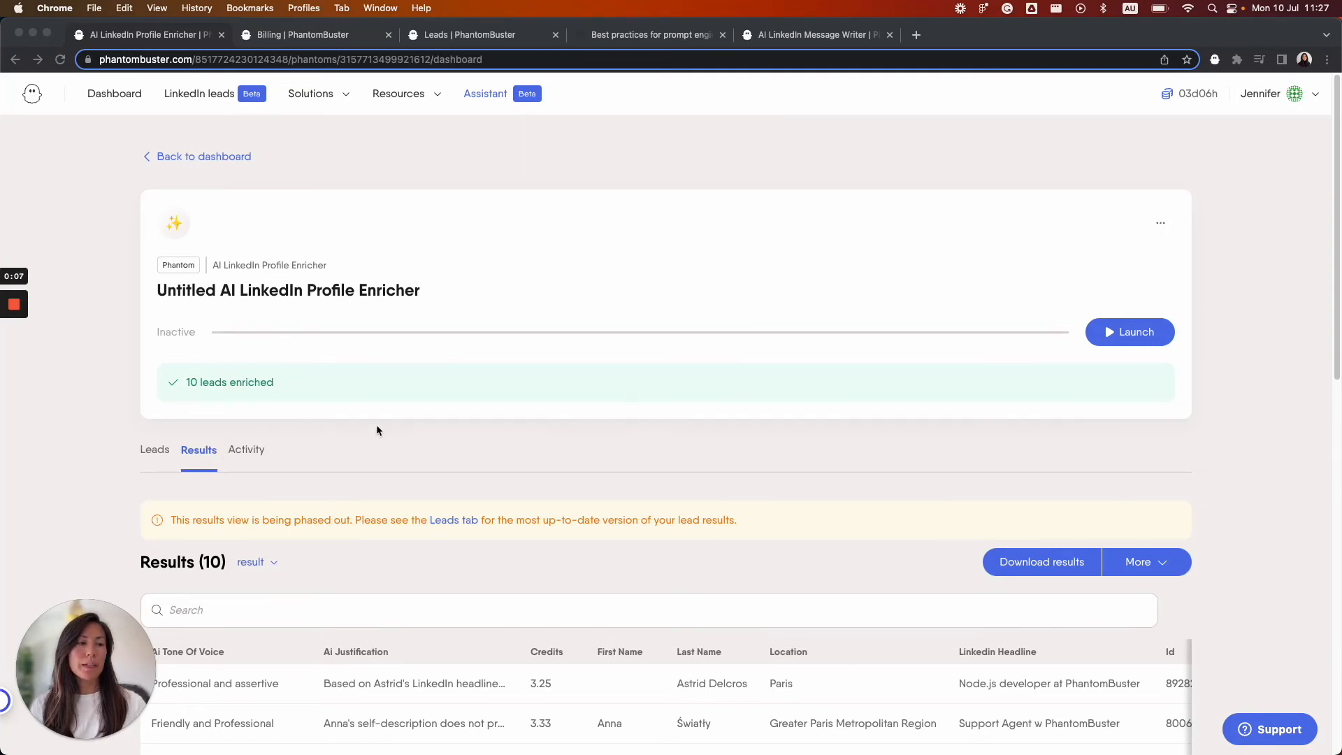
- Review the enricher's results table and the justification and tone of voice columns in the PhantomBuster leads list
scroll(377, 429, down, 5)
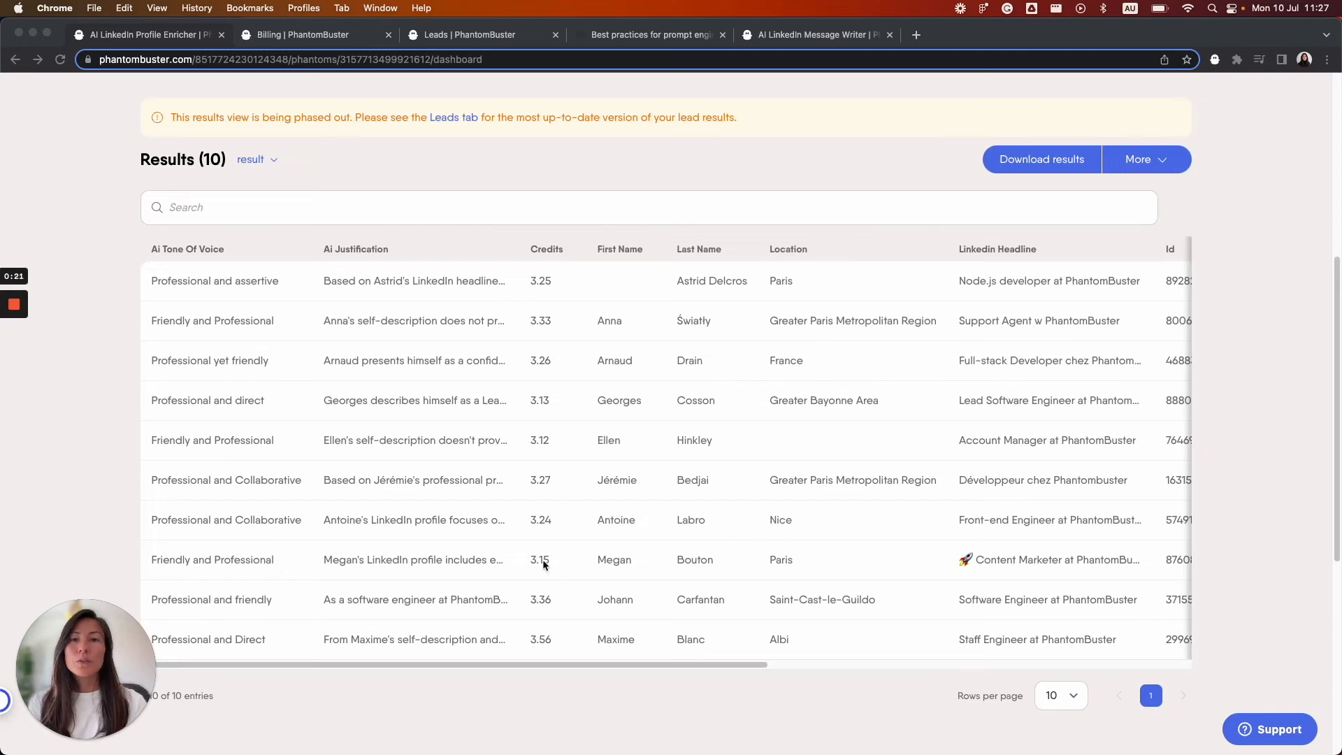
scroll(539, 557, up, 1)
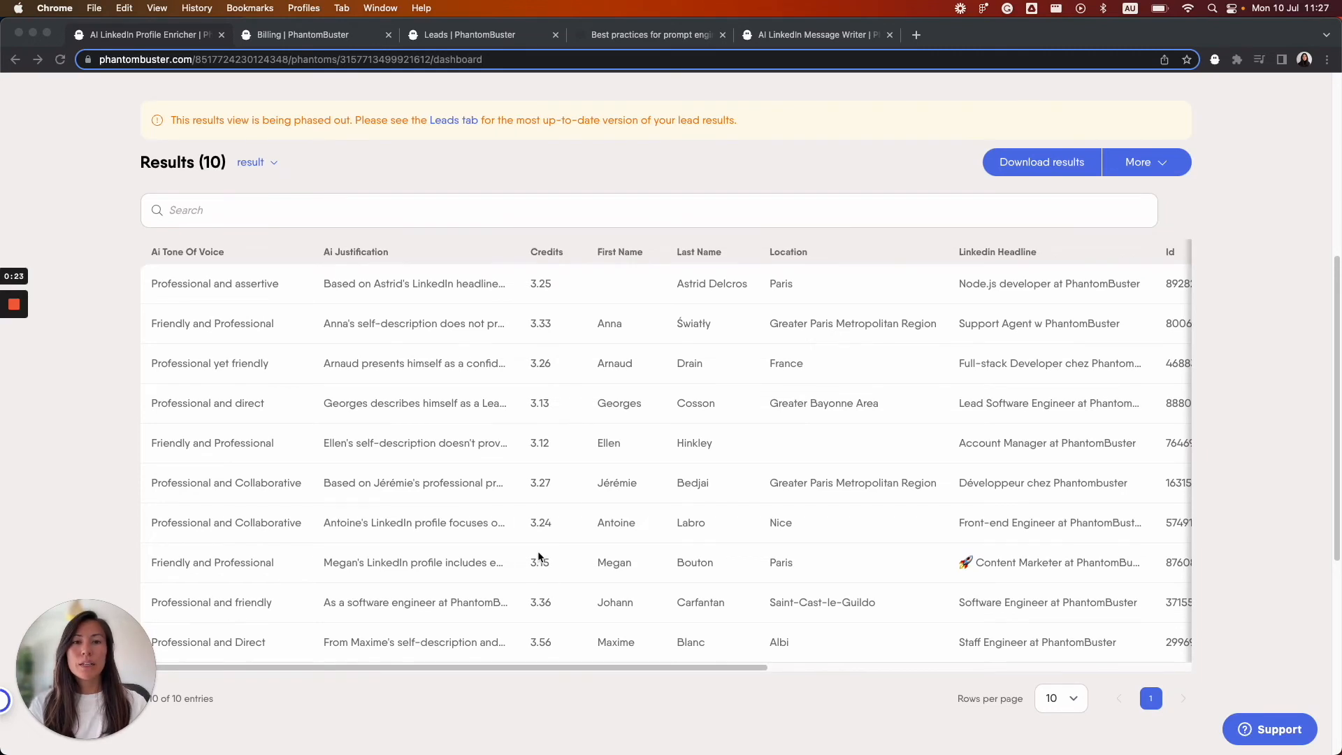
click(450, 42)
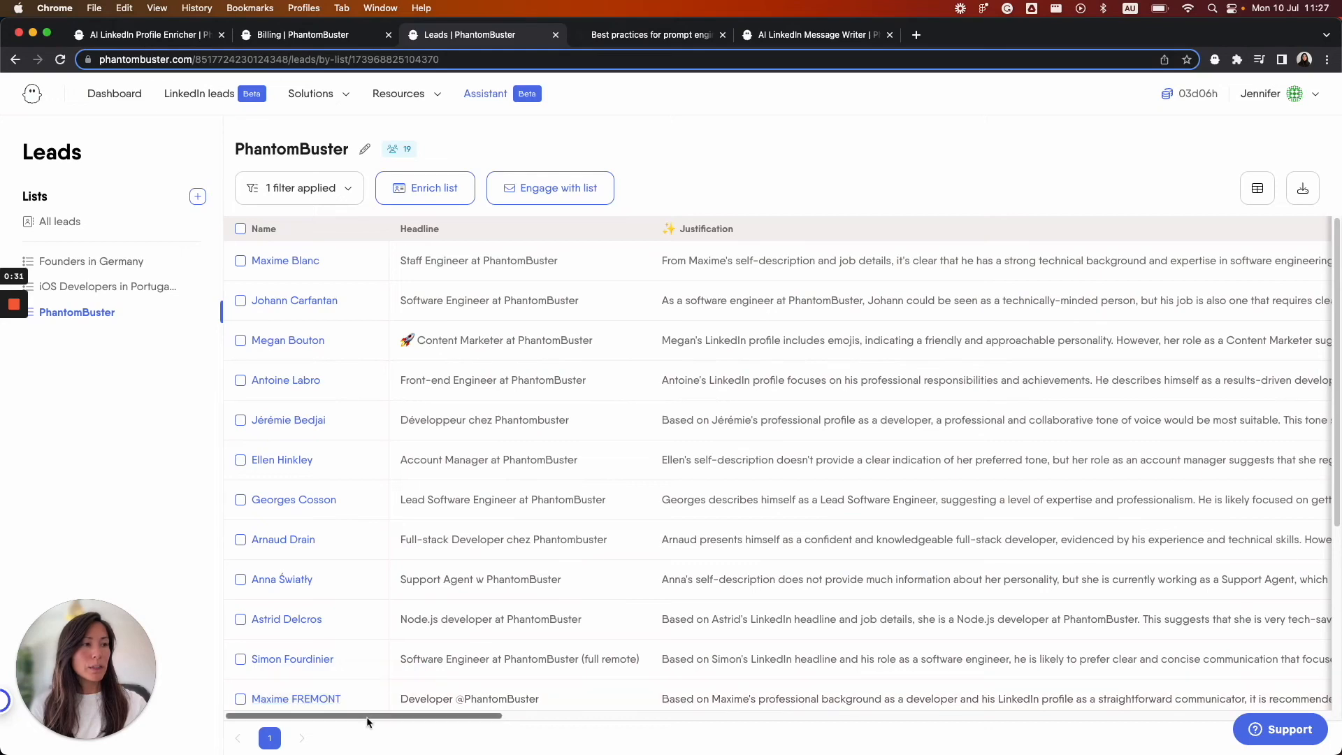
scroll(361, 714, right, 5)
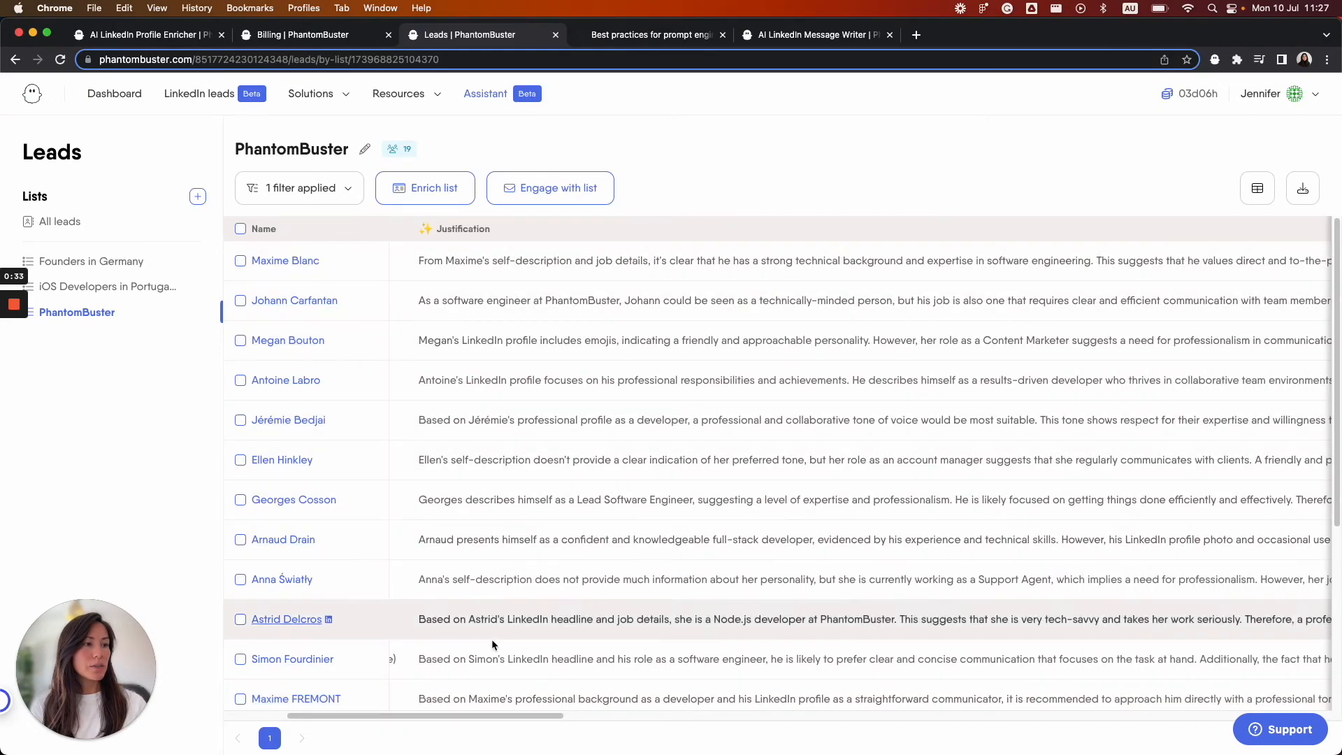
drag(482, 720, 943, 710)
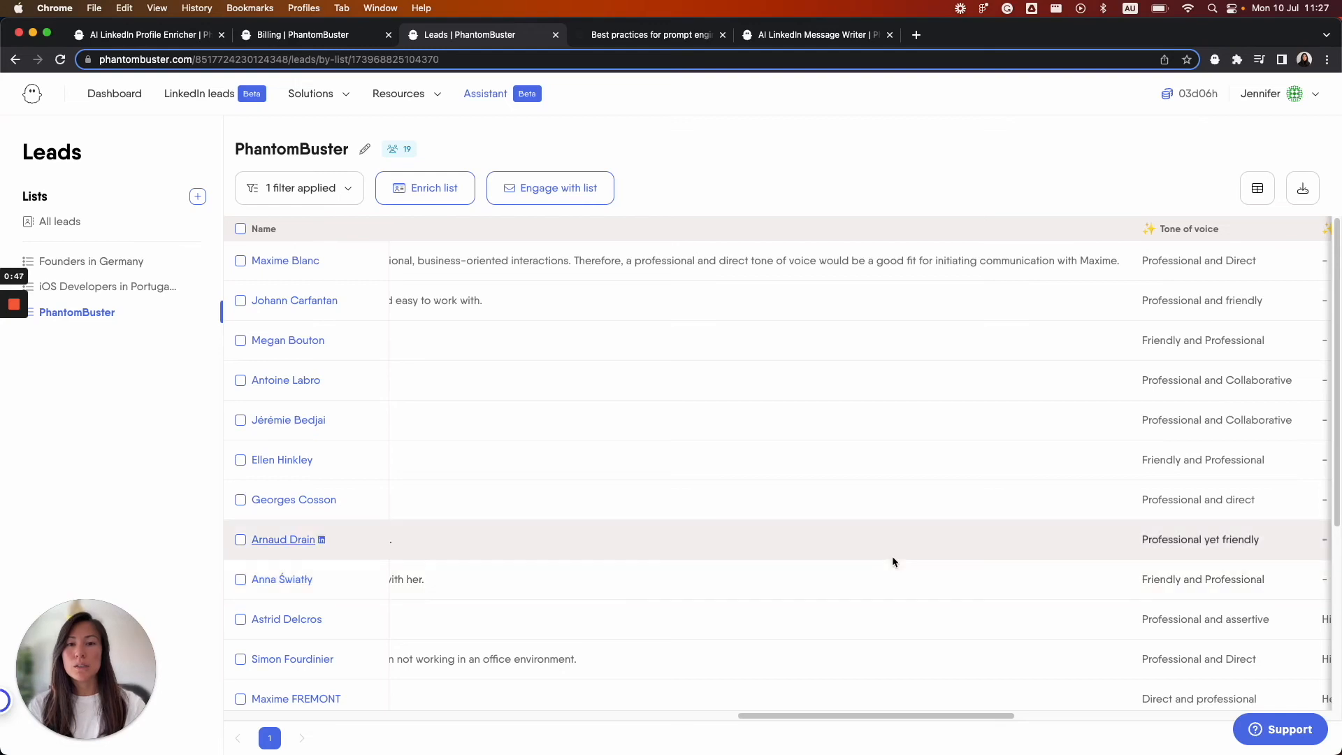
- Start setting up the AI LinkedIn Message Writer and save the PhantomBuster list as the leads to enrich
click(795, 35)
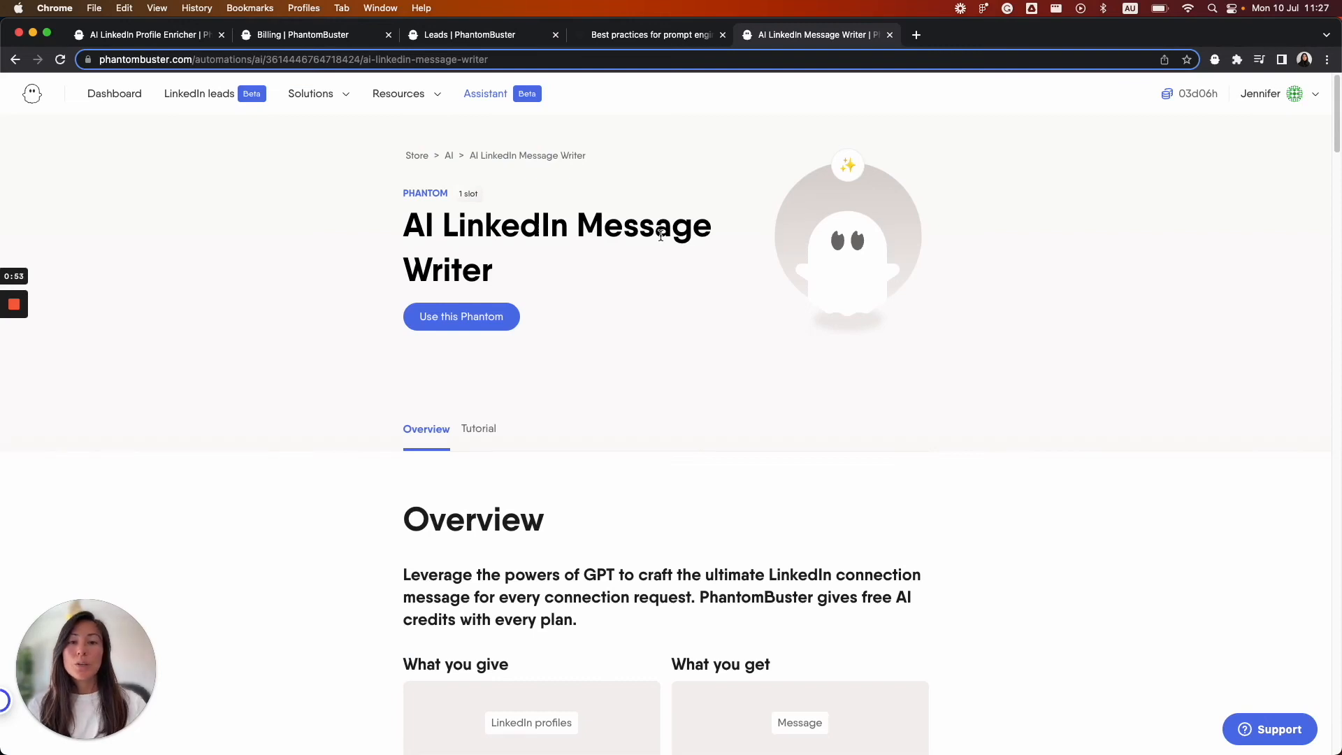
click(481, 437)
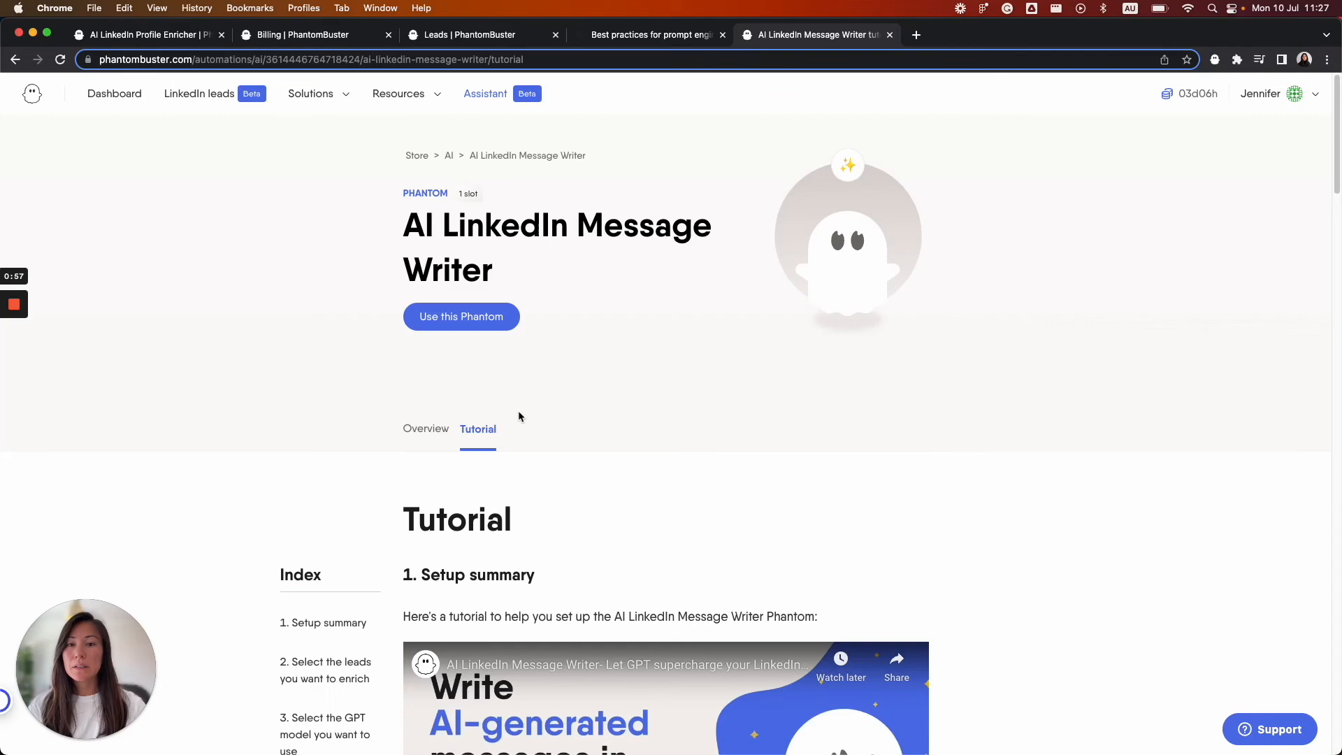
click(482, 323)
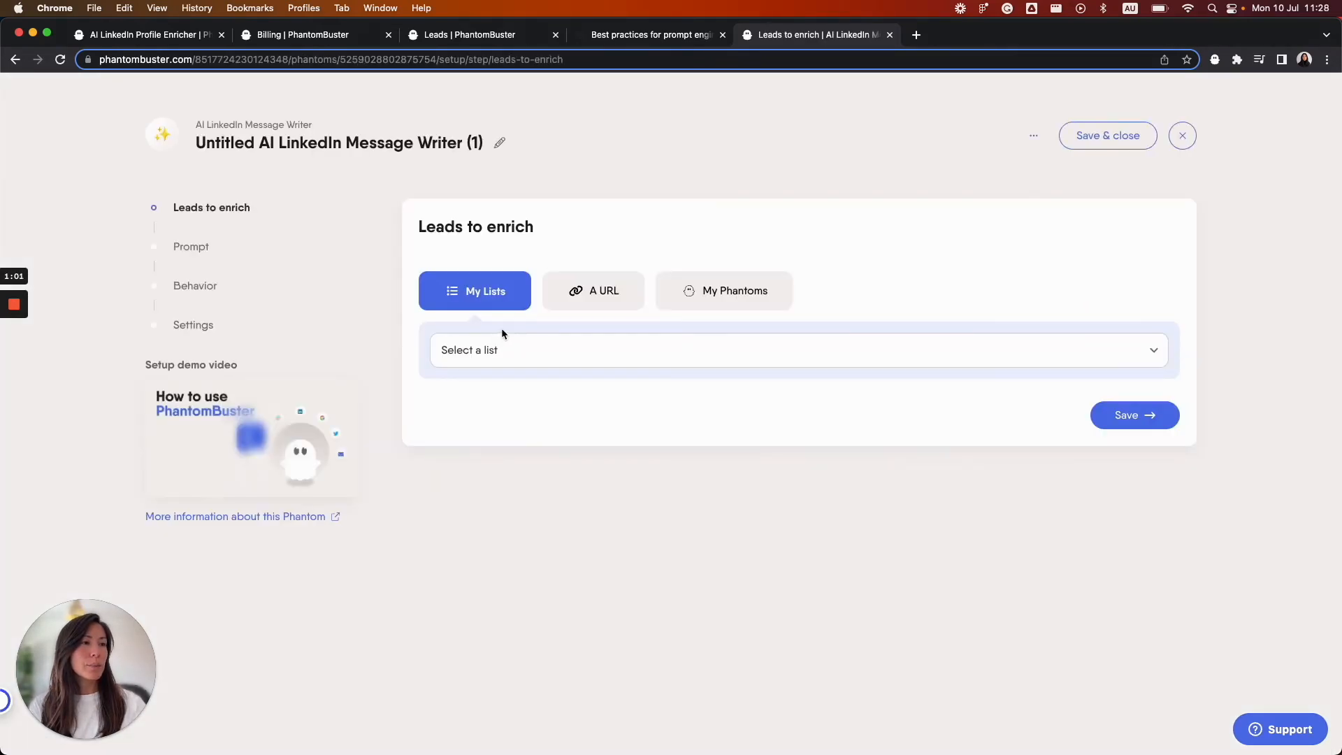
click(504, 348)
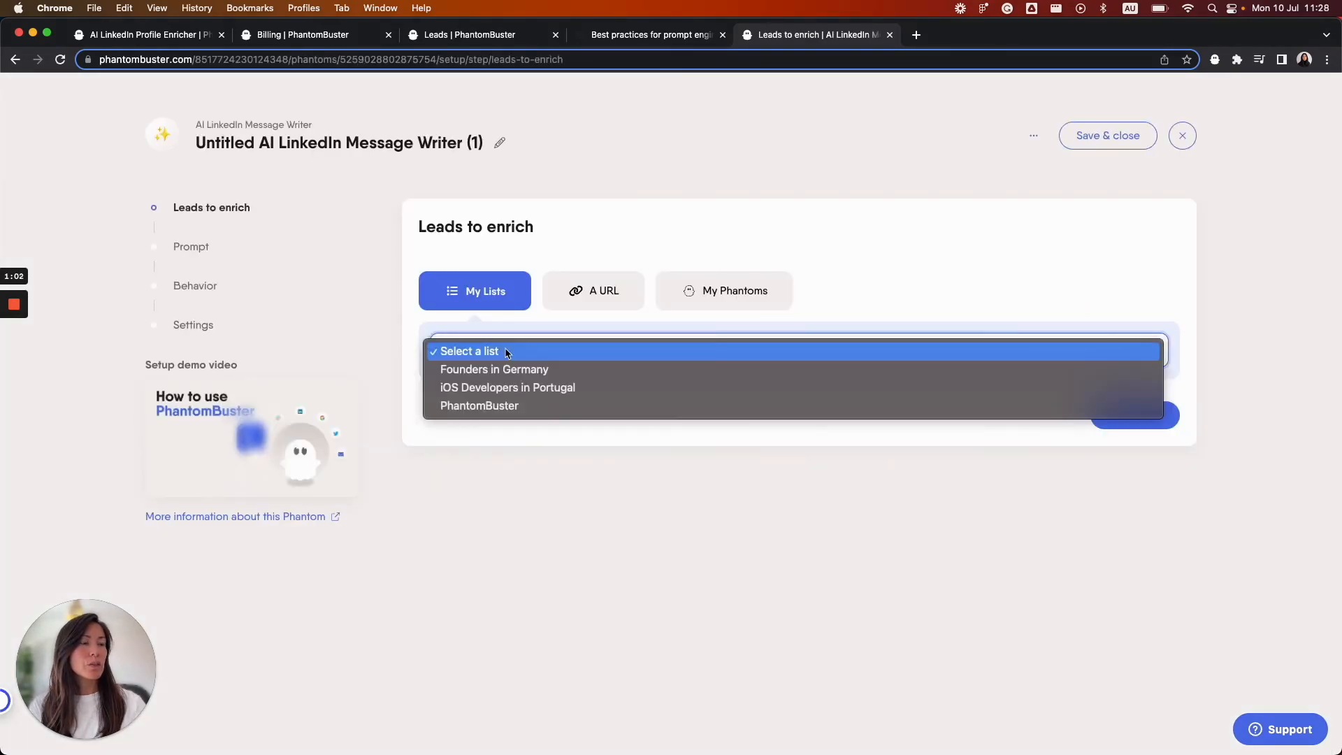
click(504, 407)
click(1129, 415)
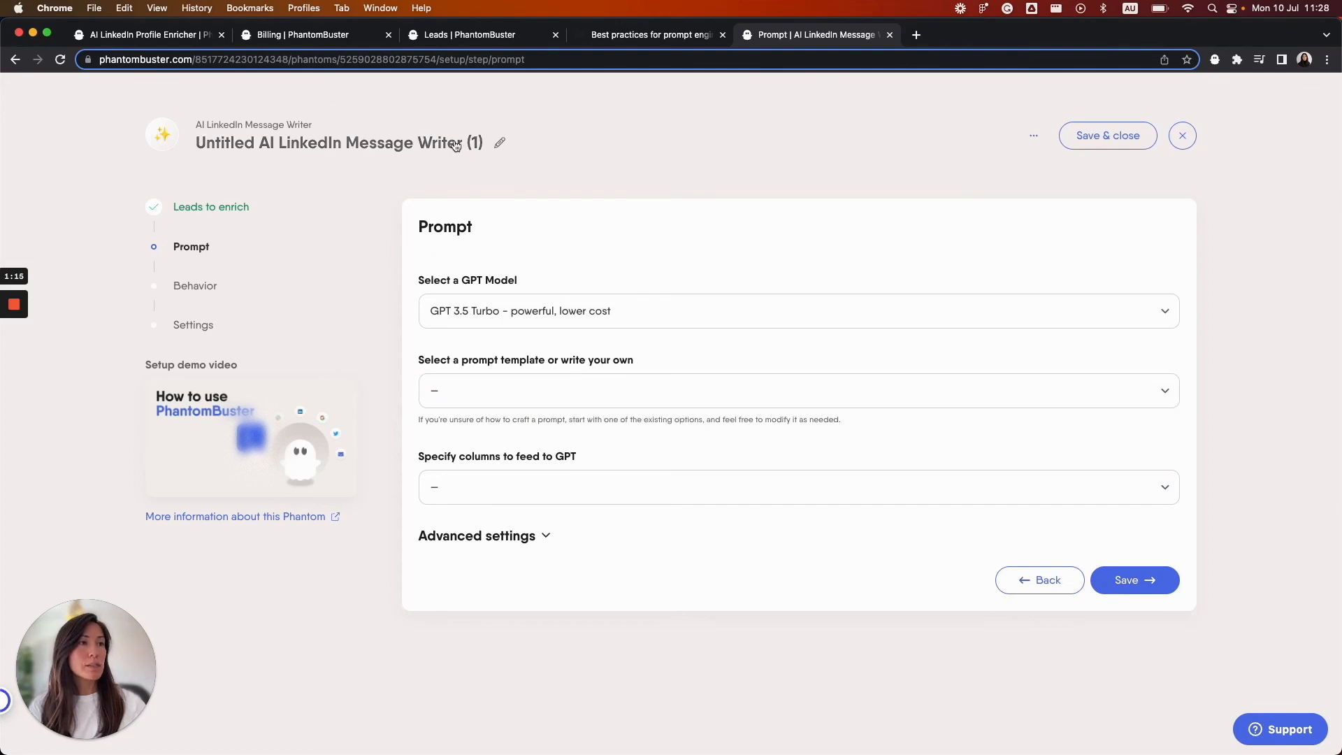
- Set the prompt template to "Connect with anyone (LinkedIn Connection Message)" and review its prompt text
click(556, 386)
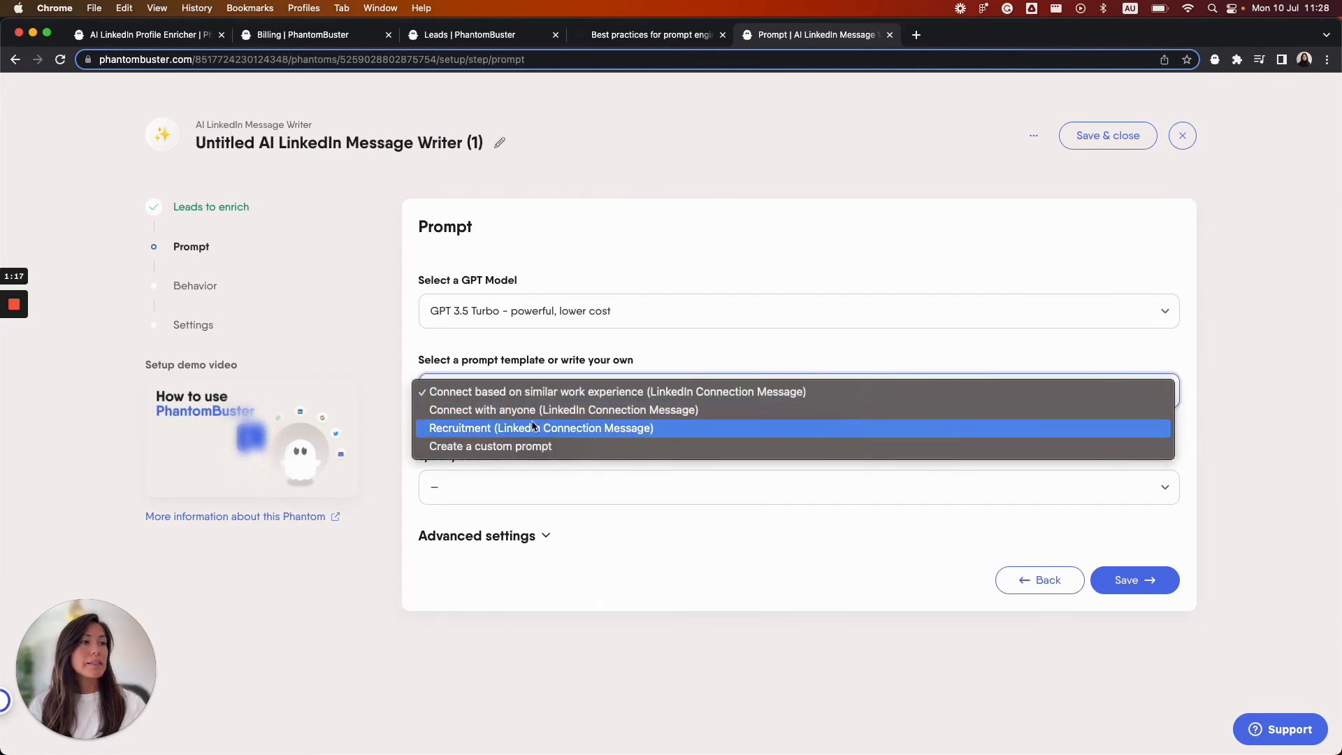
click(570, 409)
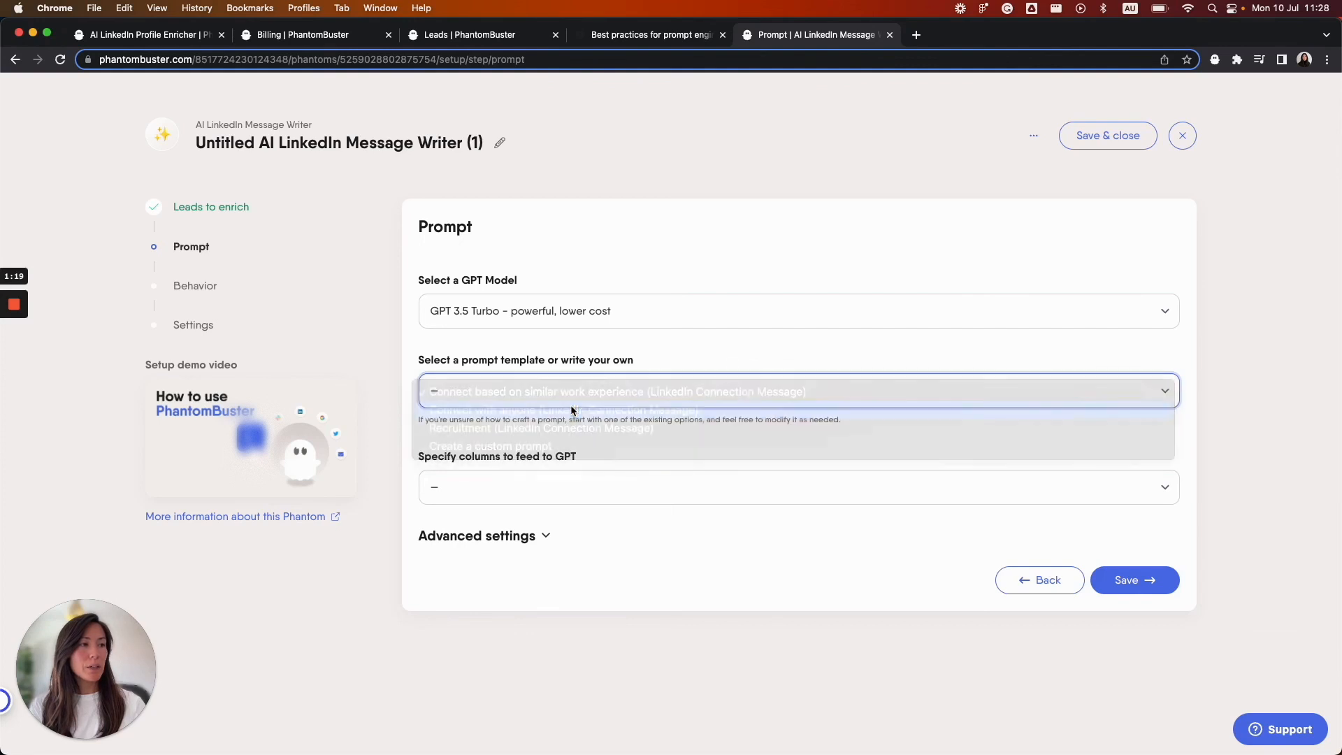
scroll(1131, 422, down, 3)
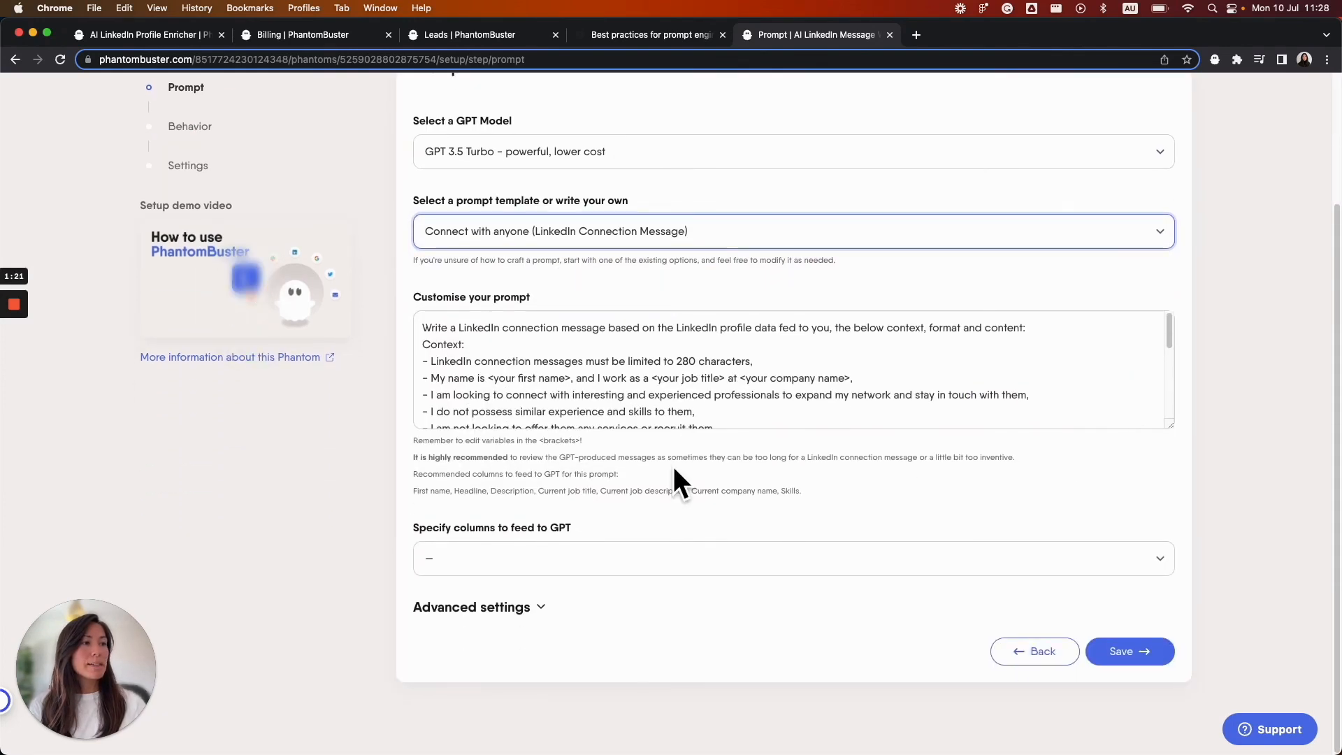
click(566, 425)
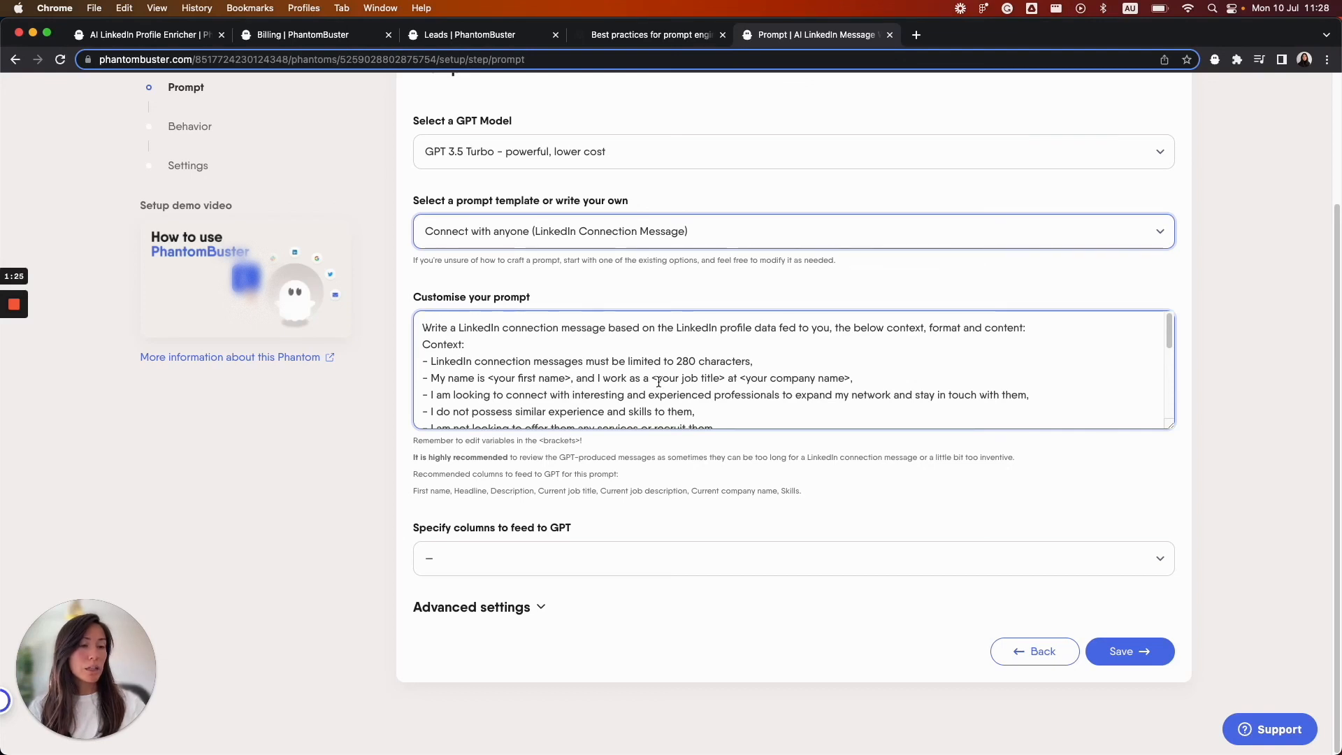
click(632, 457)
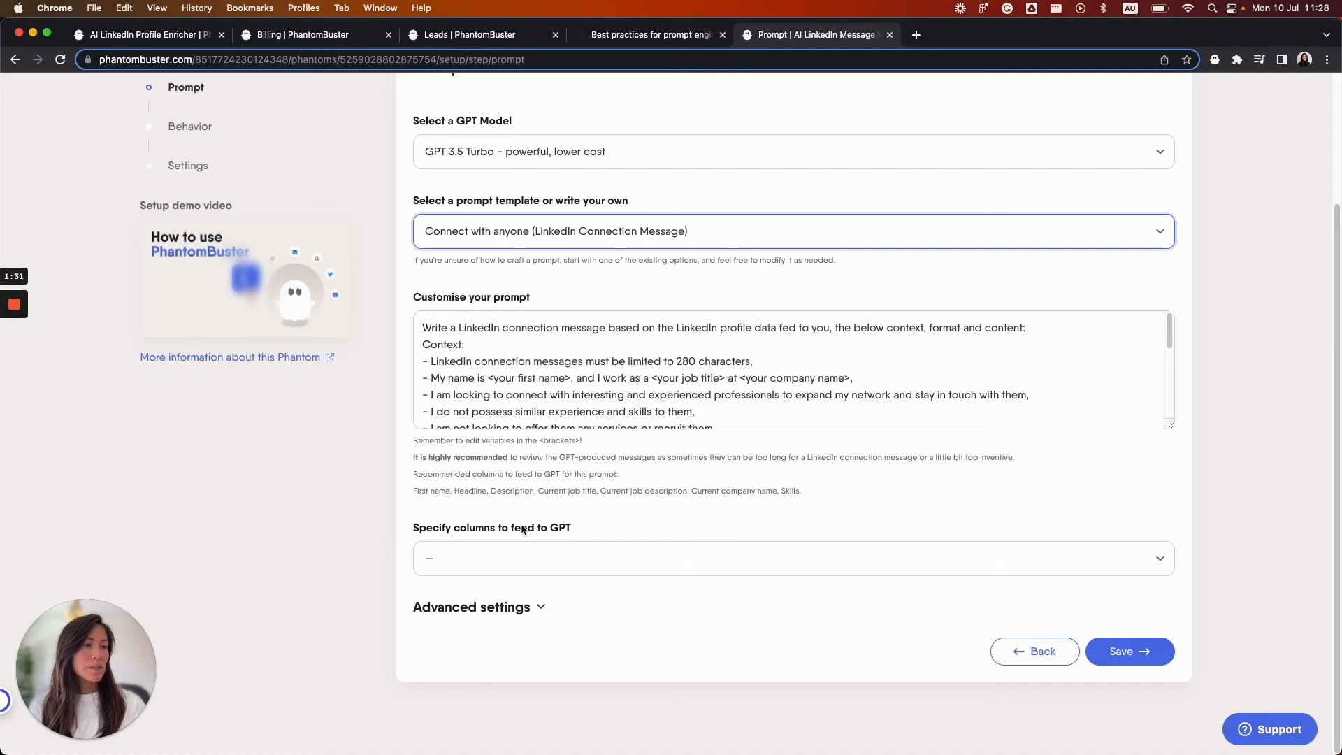
- Specify custom columns to feed to GPT: AI-generated fields, First name, Last name and Headline
click(560, 560)
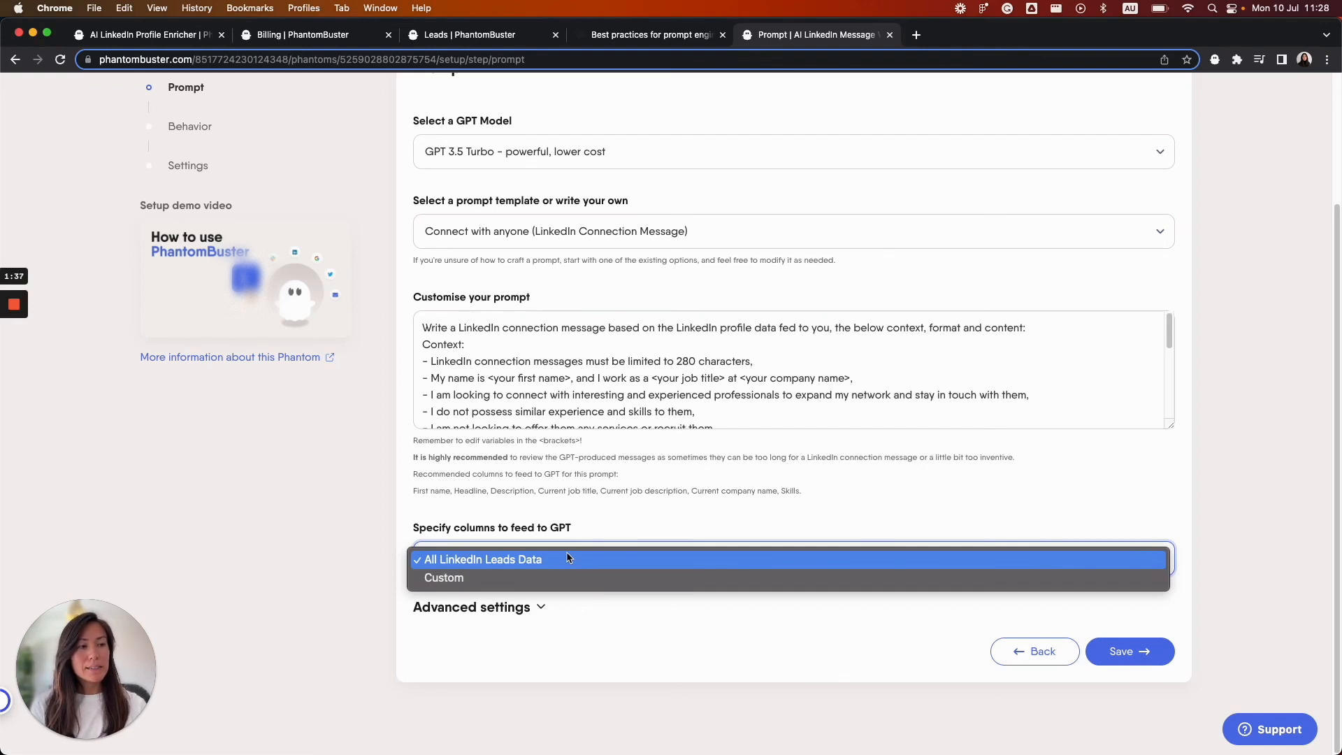
click(567, 577)
scroll(656, 477, down, 5)
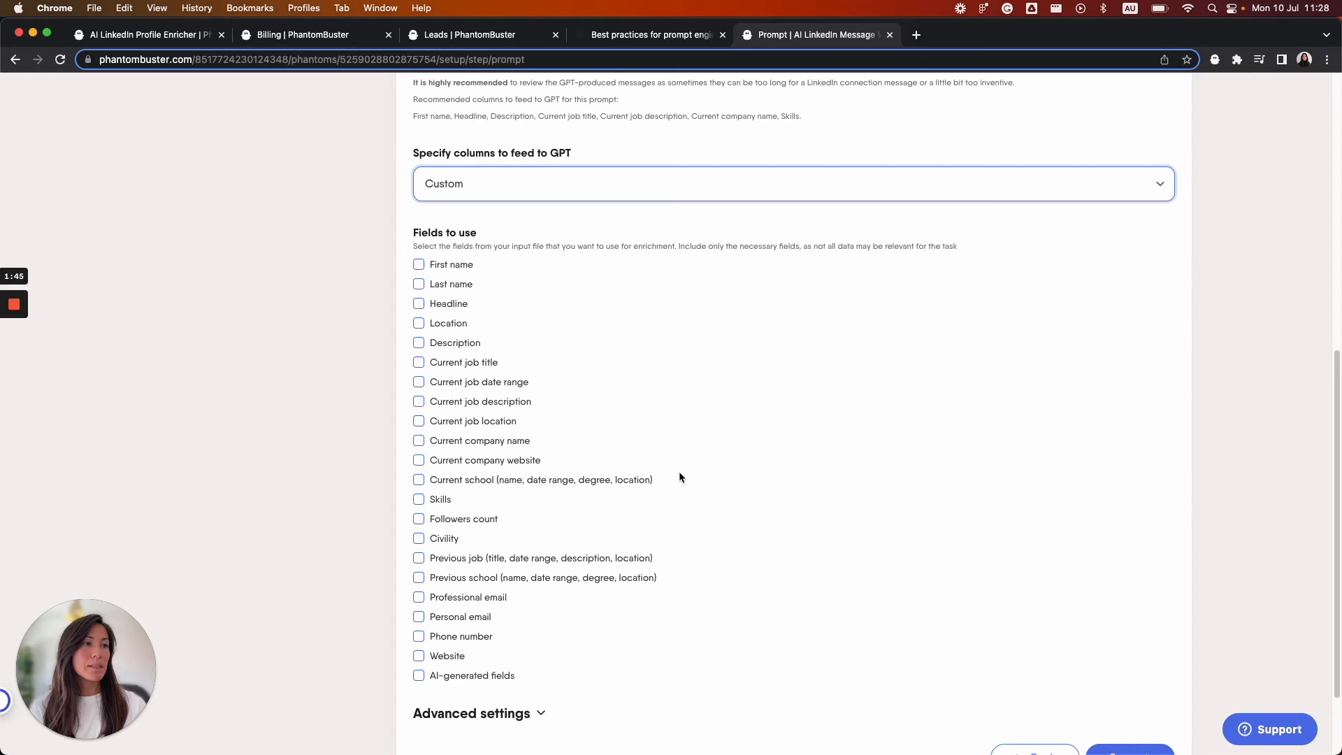
click(421, 677)
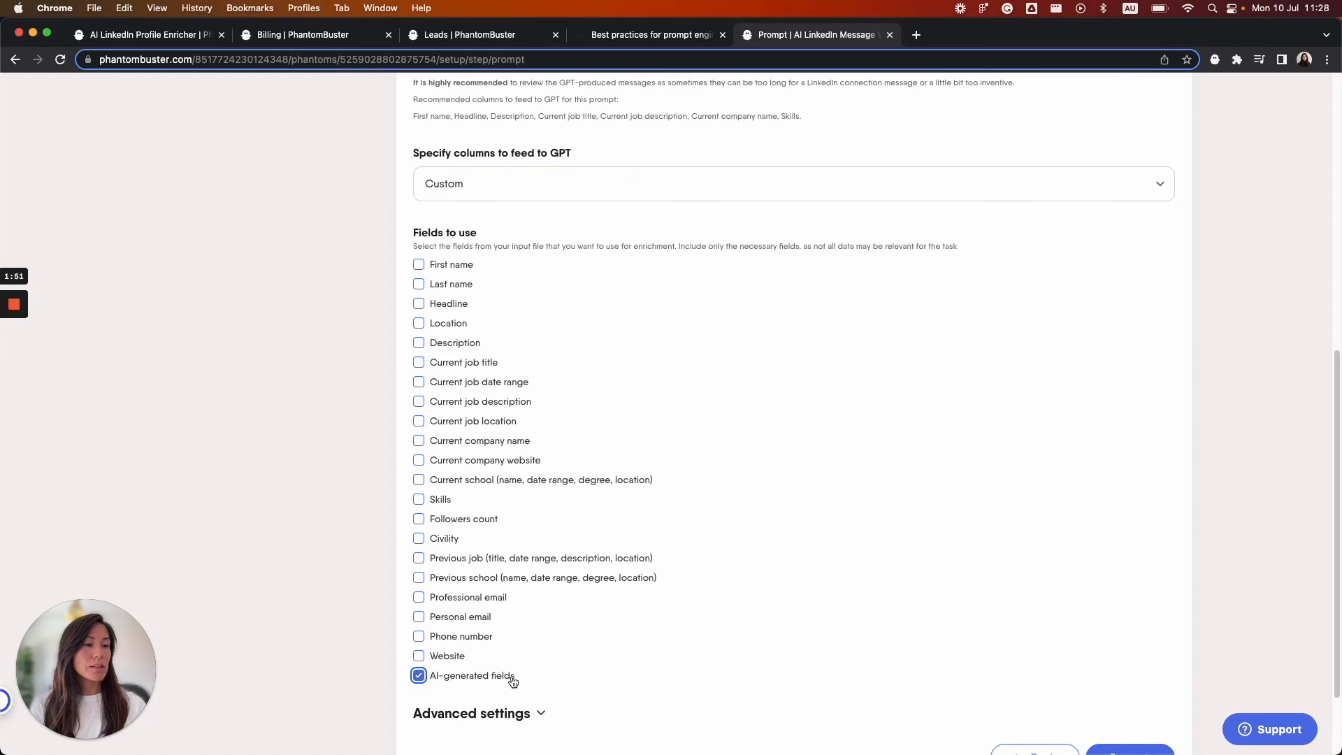
click(419, 264)
click(419, 284)
click(420, 305)
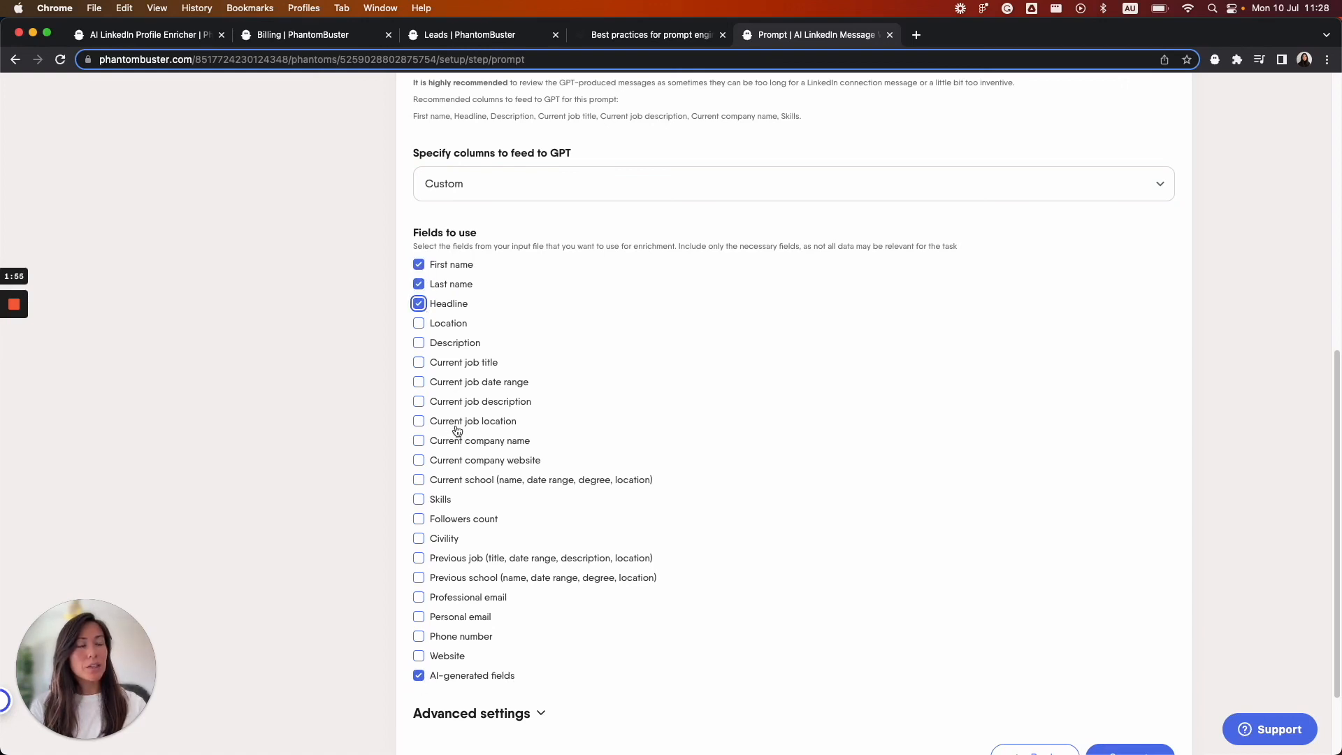